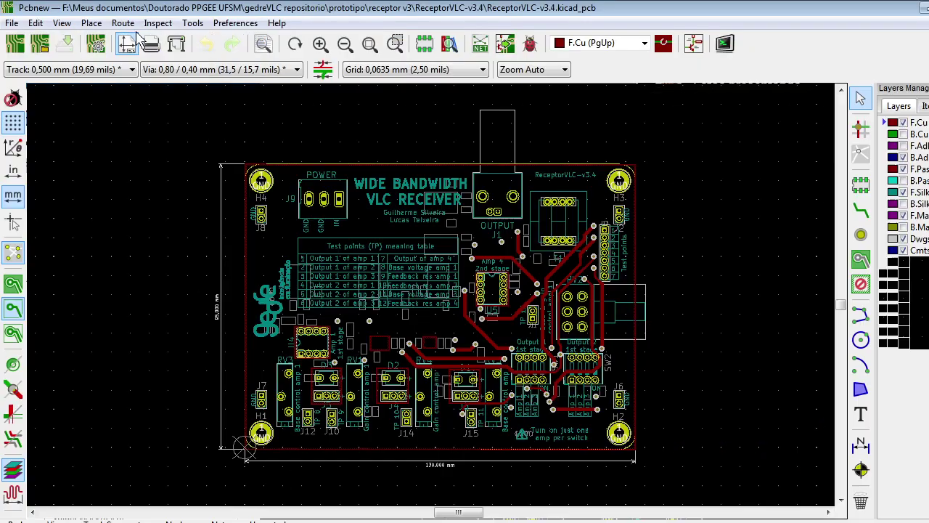
Open the Board Setup settings and move the dialog so the whole layer list is accessible.
left_click(12, 22)
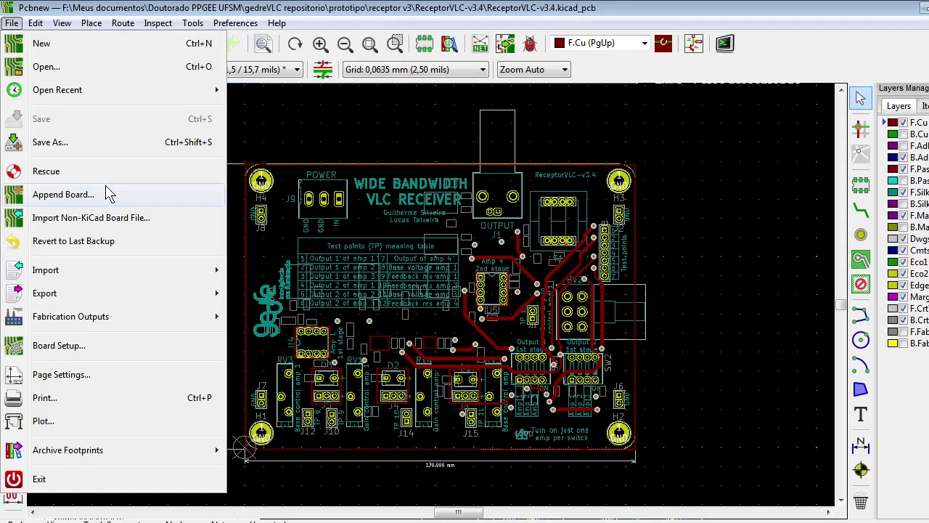
left_click(143, 349)
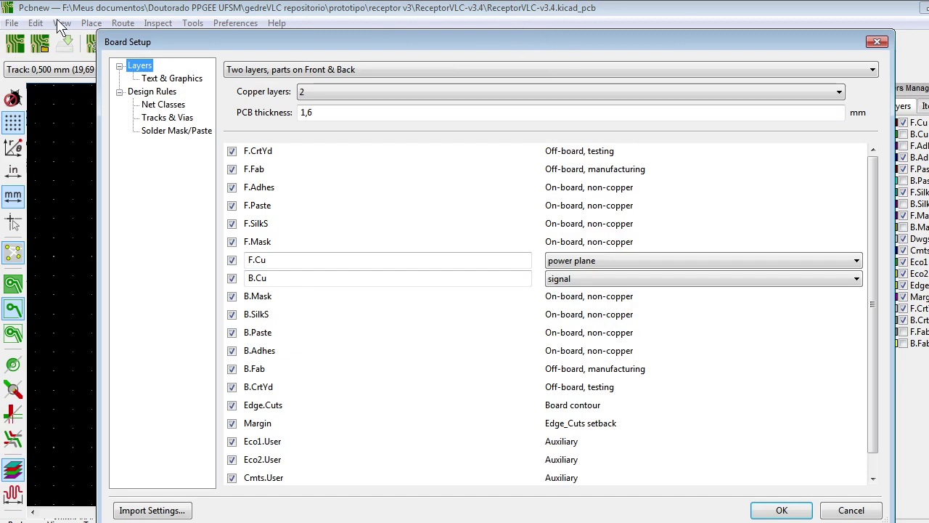
left_click(13, 24)
left_click_drag(215, 41, 217, 31)
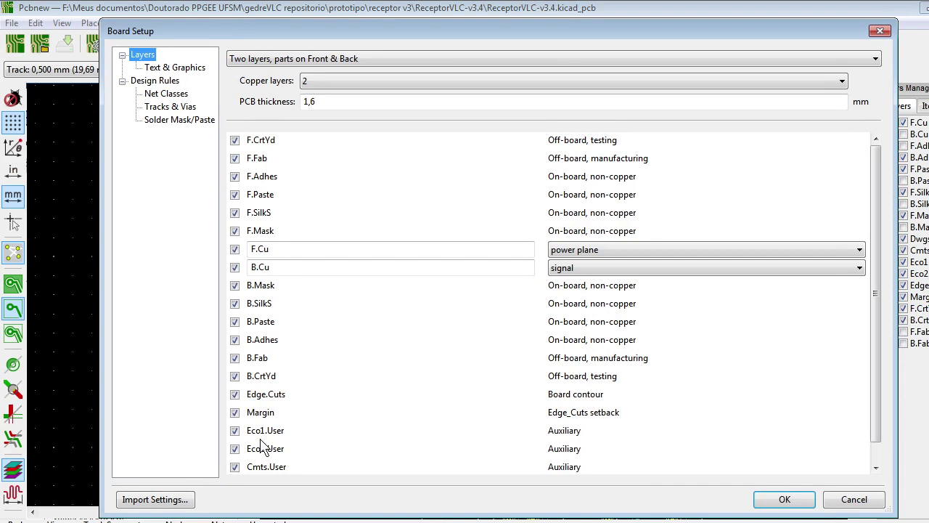
left_click_drag(528, 32, 496, 31)
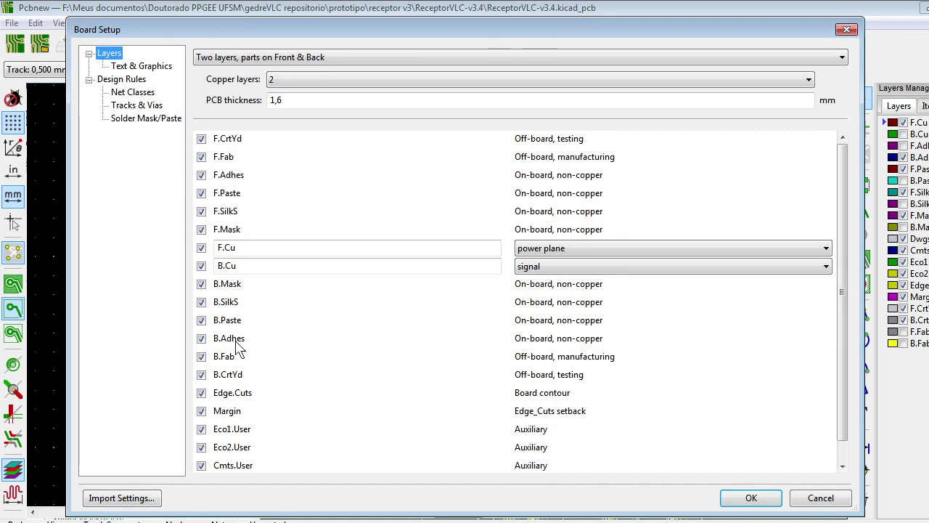
Disable the B.Paste, B.Adhes, F.Adhes, Eco1.User, Eco2.User and Cmts.User layers in the board's layer set.
left_click(202, 320)
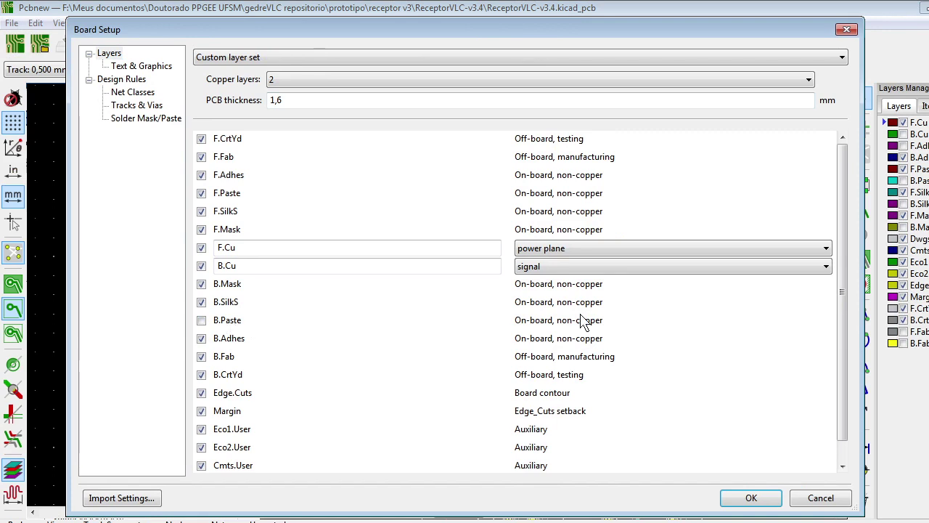
left_click(201, 338)
left_click(201, 175)
left_click(201, 157)
left_click(201, 429)
left_click(201, 447)
left_click(201, 465)
scroll(788, 331, "down", 1)
scroll(770, 438, "up", 1)
Review the PCB thickness and the design rules, including the net classes, tracks and vias, and solder mask settings.
left_click_drag(297, 99, 265, 100)
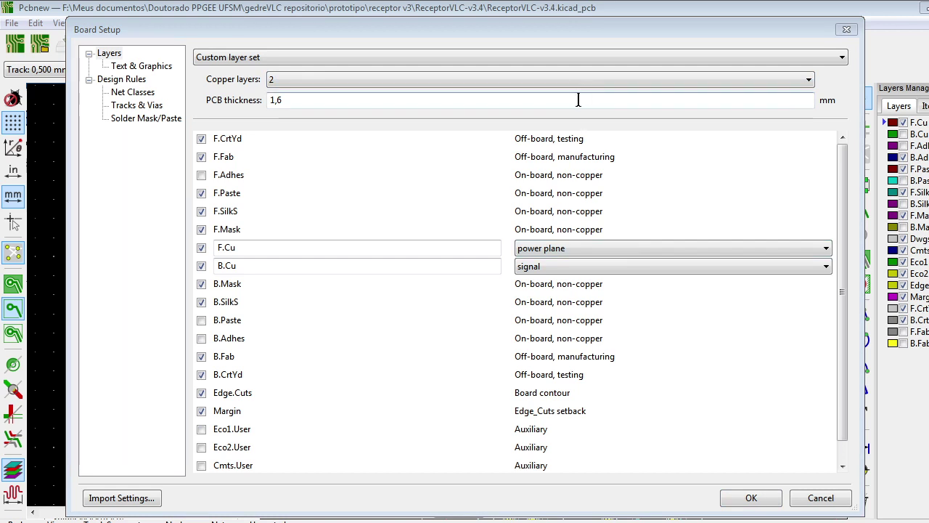
left_click(339, 98)
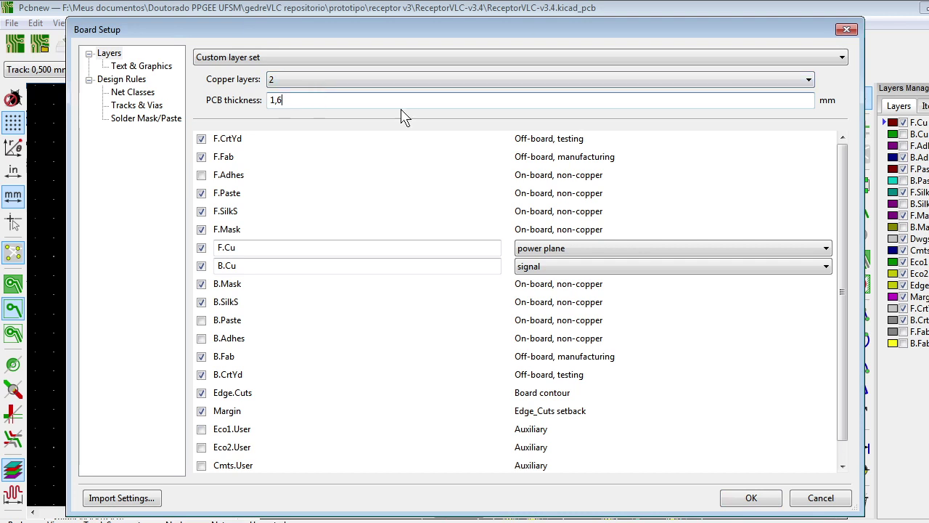
left_click(122, 79)
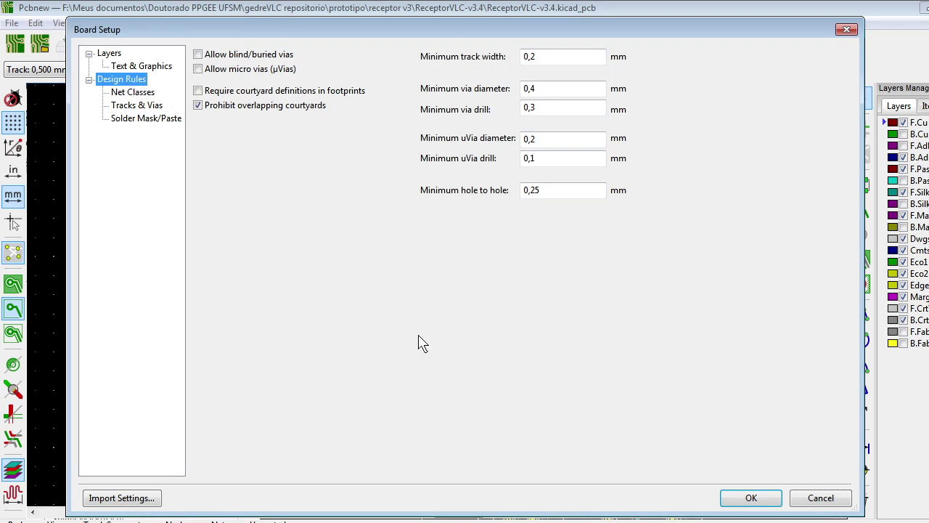
left_click(134, 94)
left_click(137, 106)
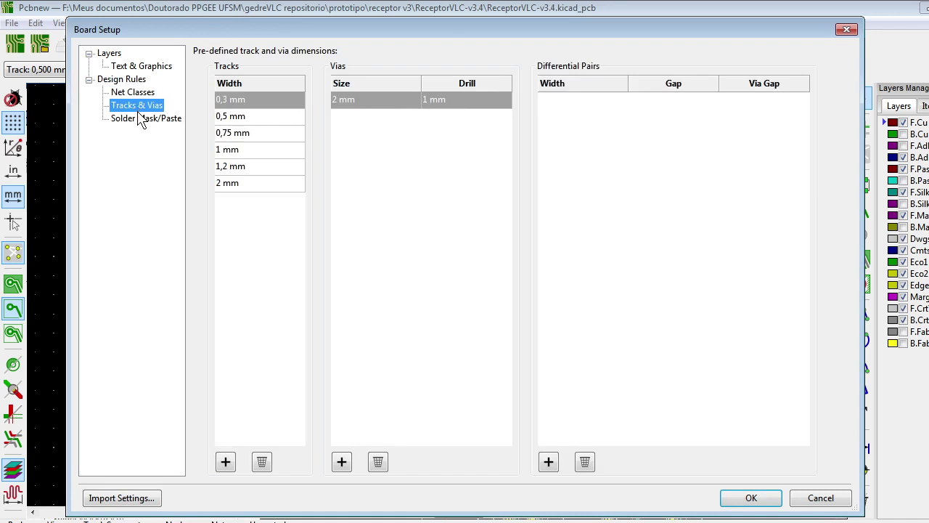
left_click(142, 118)
left_click(143, 81)
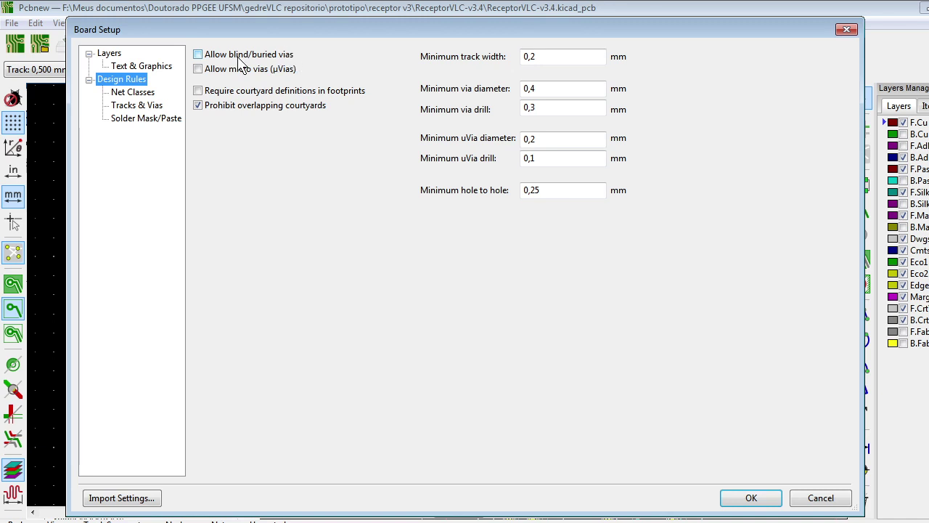
left_click(560, 56)
Switch to the PCBWay quote page in the browser and choose 6/6mil as the minimum track/spacing.
key("alt+Tab")
left_click(716, 11)
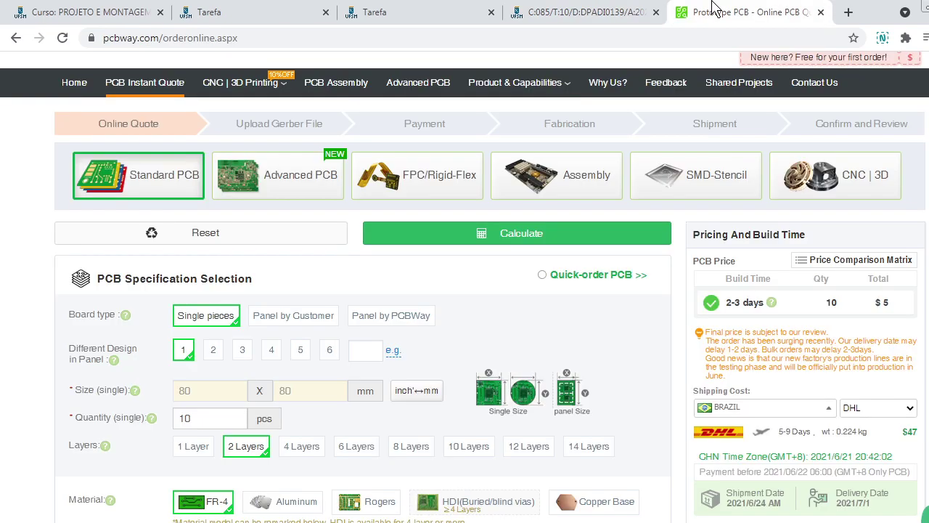
scroll(713, 96, "down", 4)
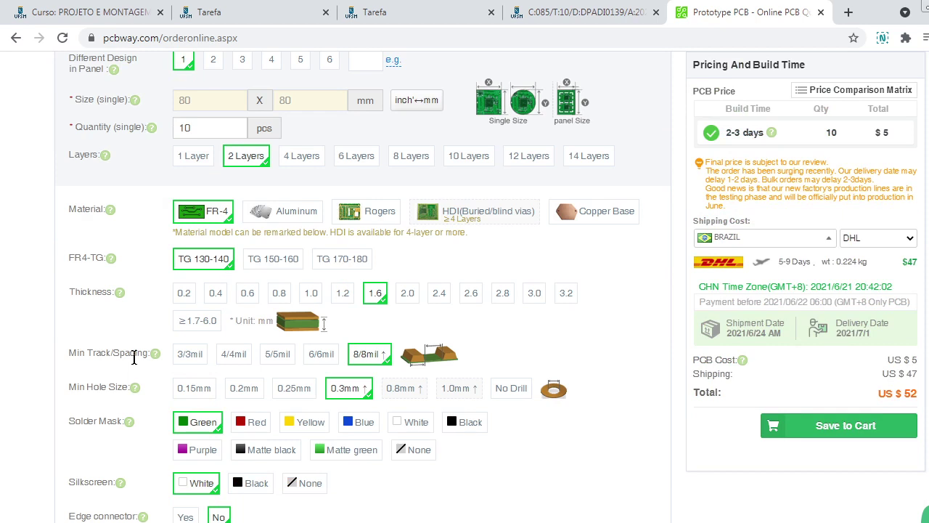
scroll(133, 358, "down", 2)
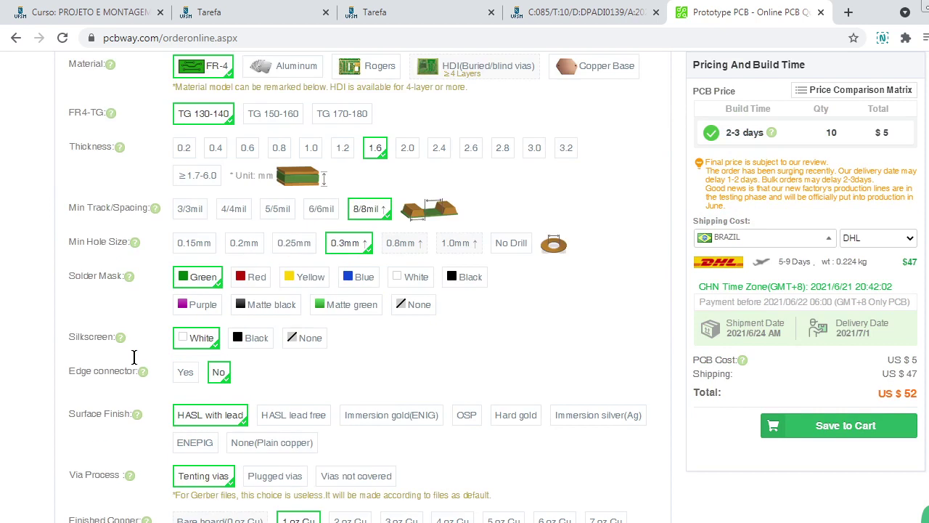
scroll(134, 358, "up", 2)
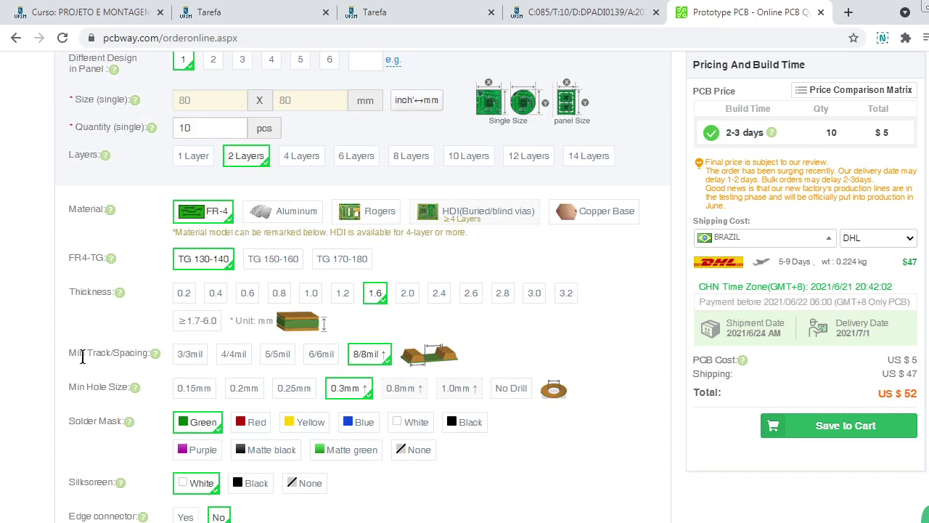
left_click_drag(74, 352, 138, 353)
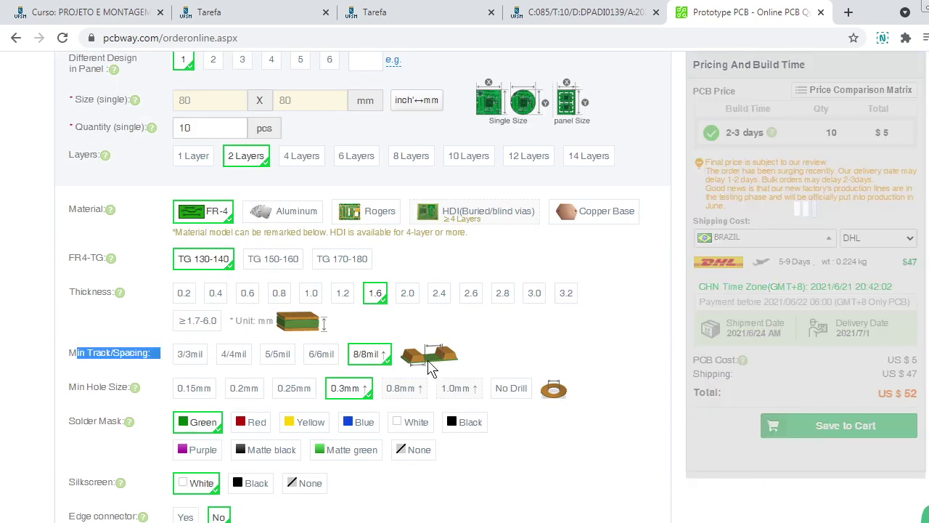
scroll(429, 352, "up", 2, "ctrl")
scroll(436, 431, "down", 2)
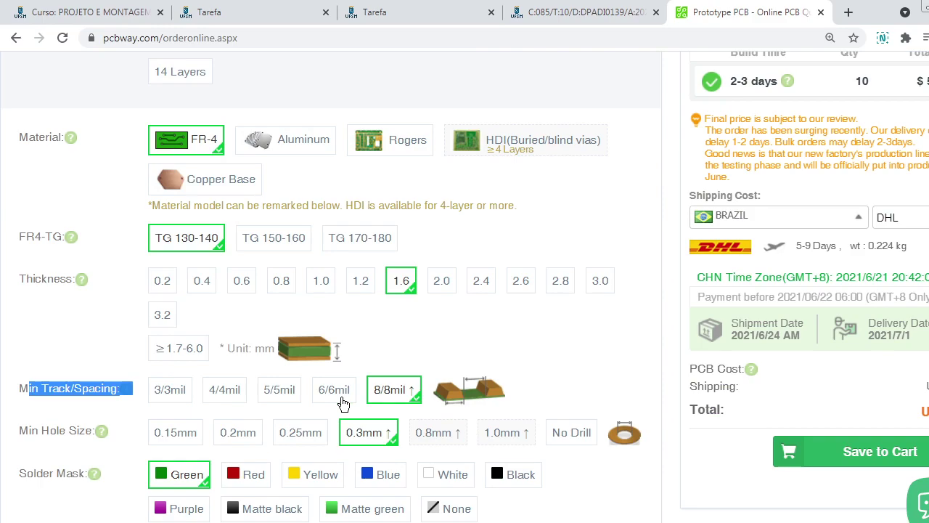
left_click(342, 400)
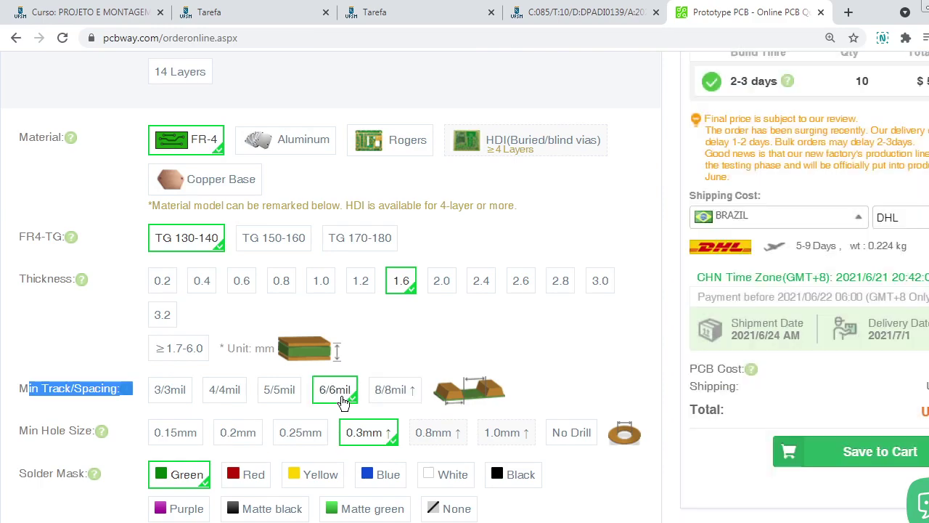
scroll(743, 276, "up", 3)
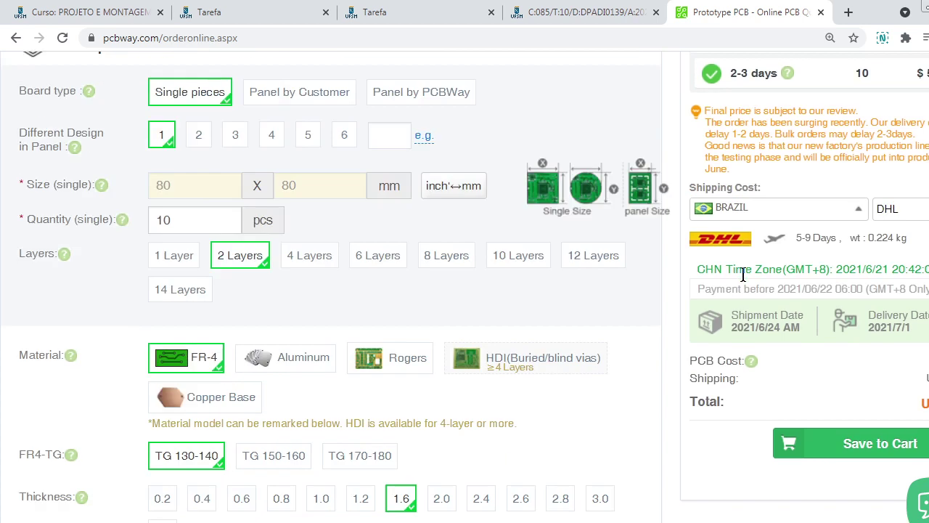
scroll(743, 275, "down", 2)
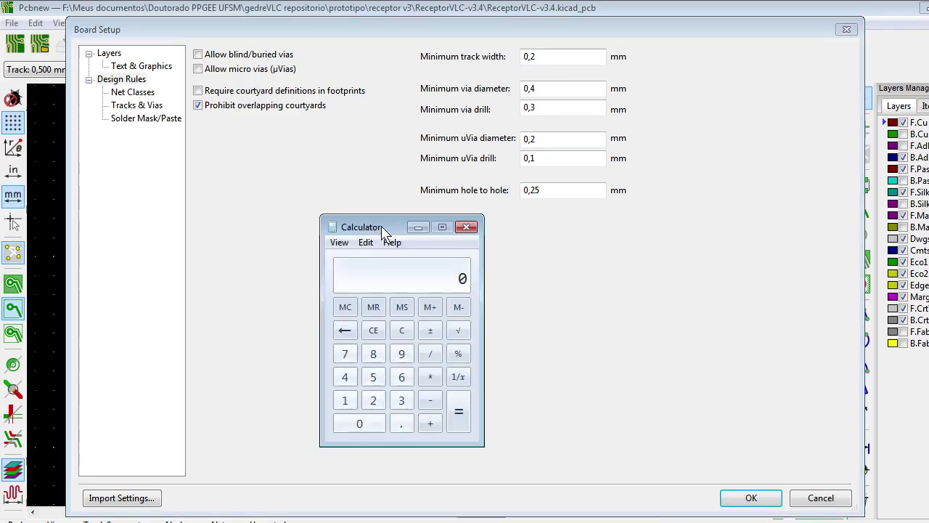
Convert 6 mil to millimetres in Calculator with 25,4/1000*6 and set the board's minimum track width to 0,15 mm.
type("25,4/1000=*6=")
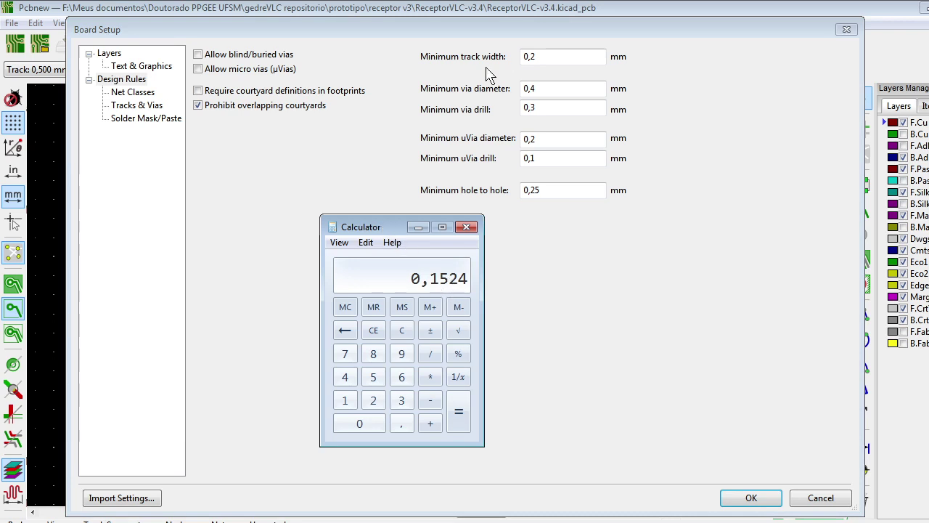
left_click(467, 228)
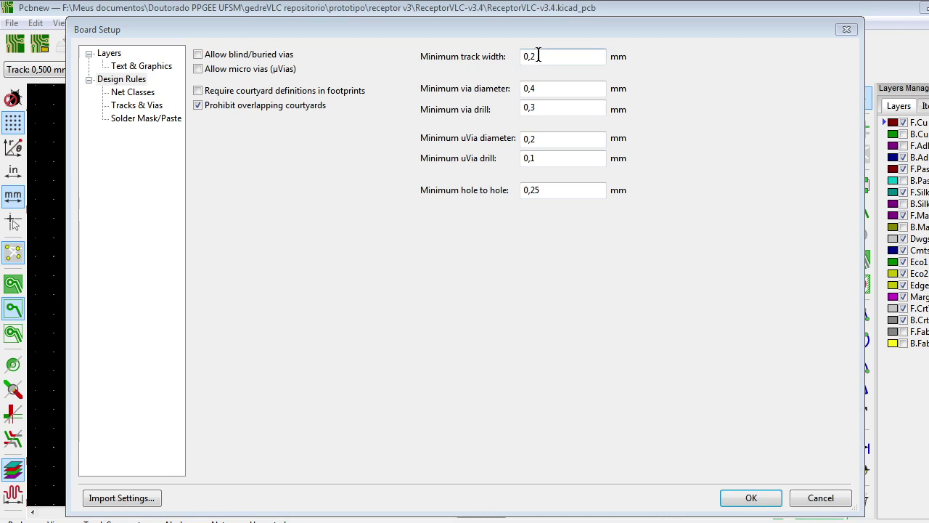
key("BackSpace")
type("15")
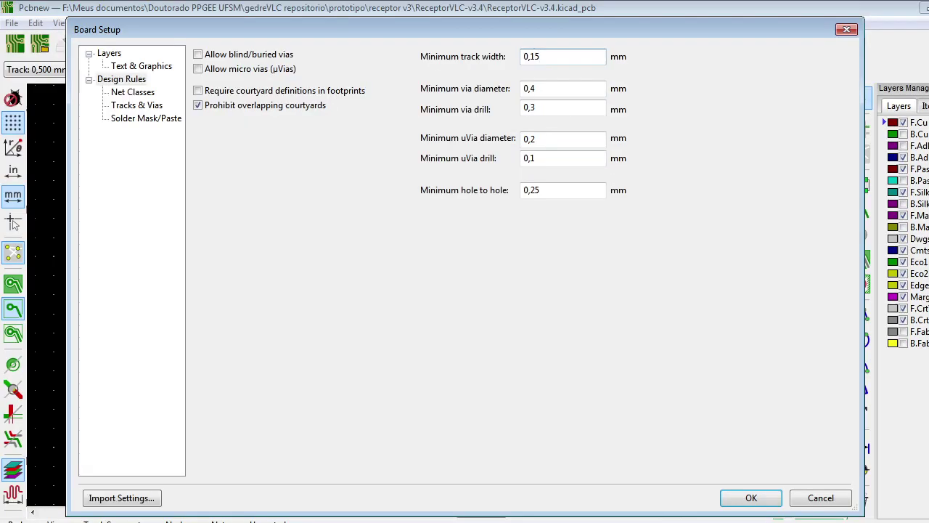
Repeat the 25,4/1000*6 conversion in Calculator and refine the minimum track width to 0,1524 mm.
type("25,4/1000*")
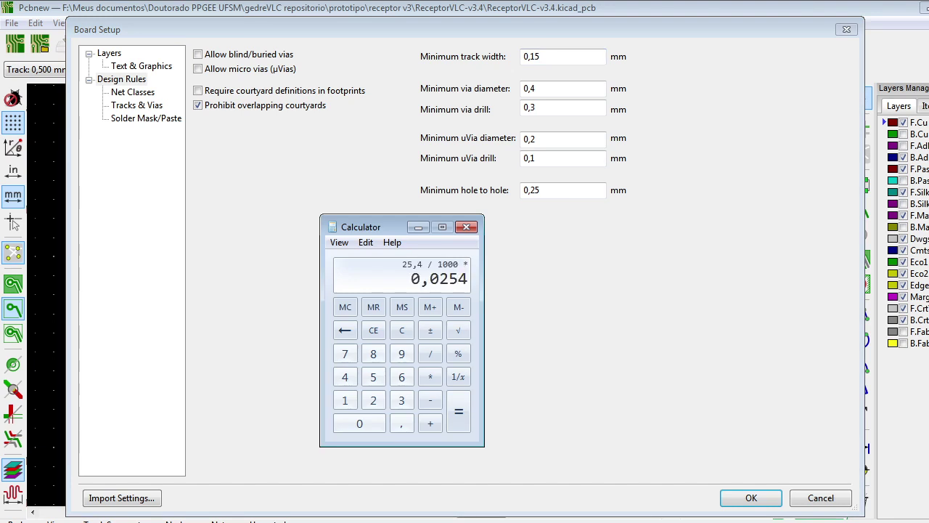
type("6")
key("Return")
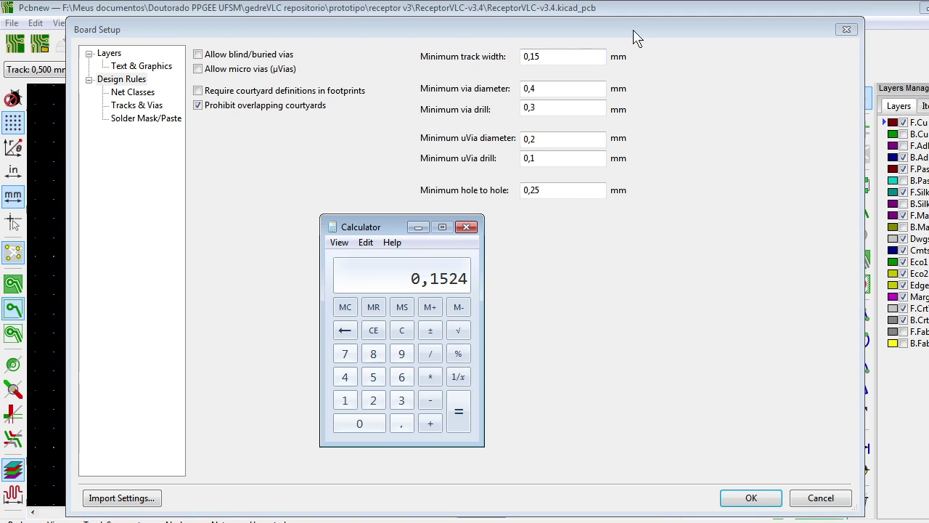
left_click(587, 56)
type("24")
Select the minimum via diameter value and look through the PCBWay quote page in the browser for a matching via specification.
left_click(583, 88)
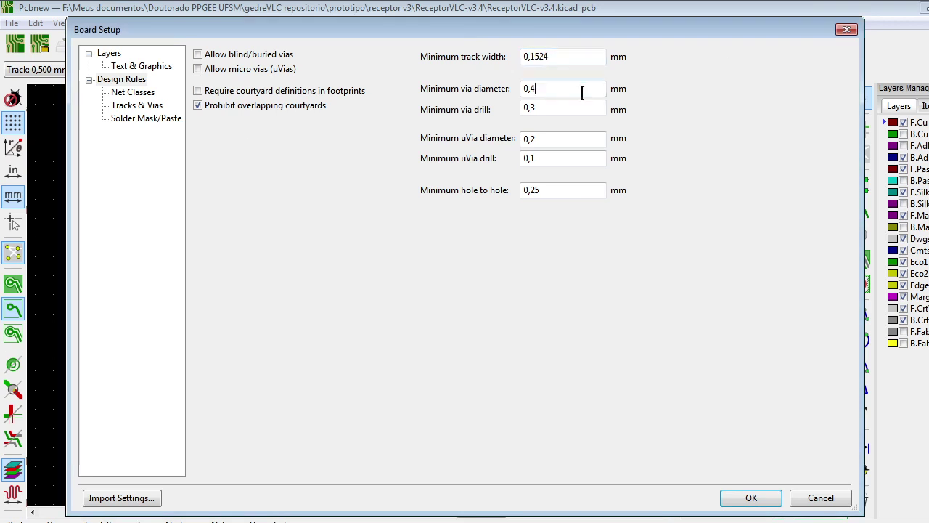
left_click_drag(591, 89, 519, 89)
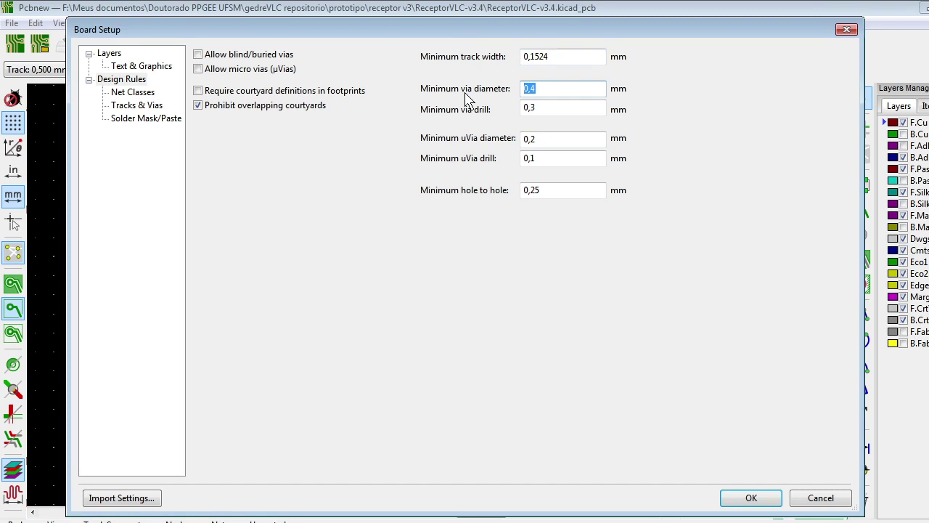
key("alt+Tab")
scroll(477, 101, "down", 6)
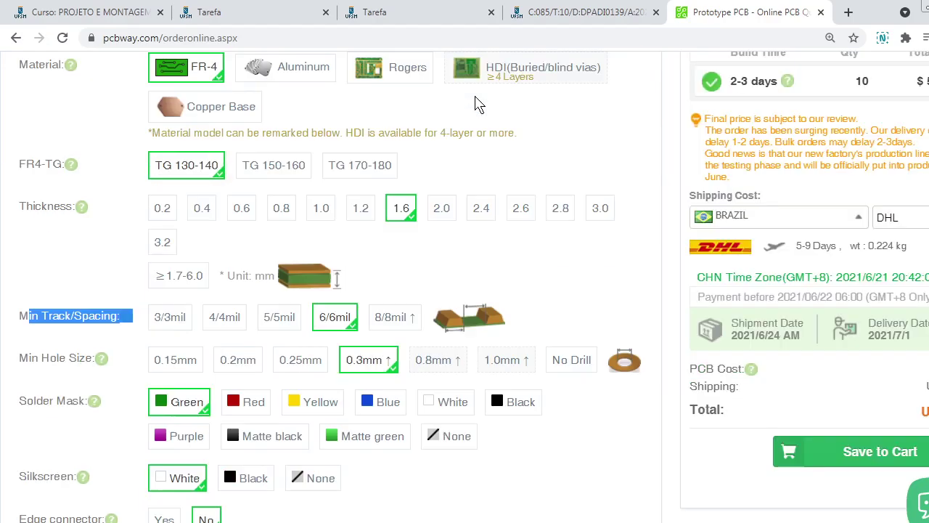
scroll(477, 102, "up", 1)
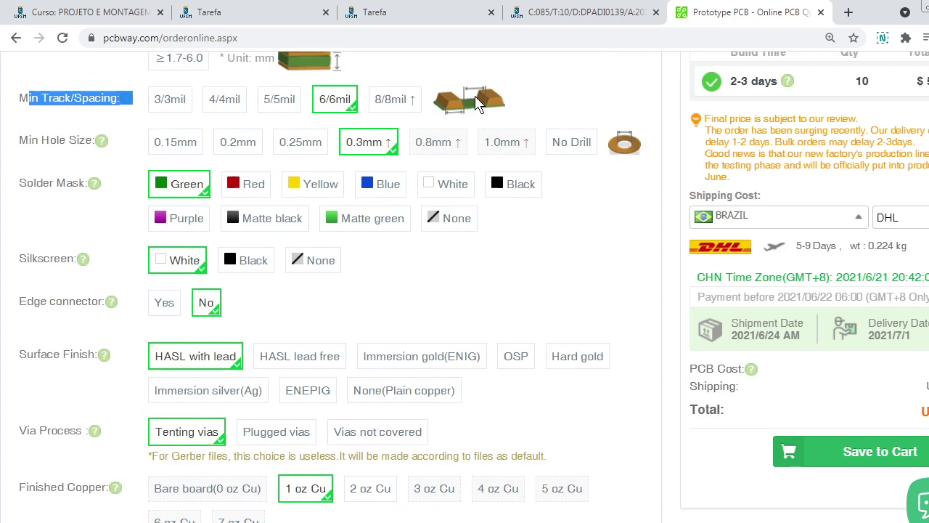
scroll(477, 101, "down", 4)
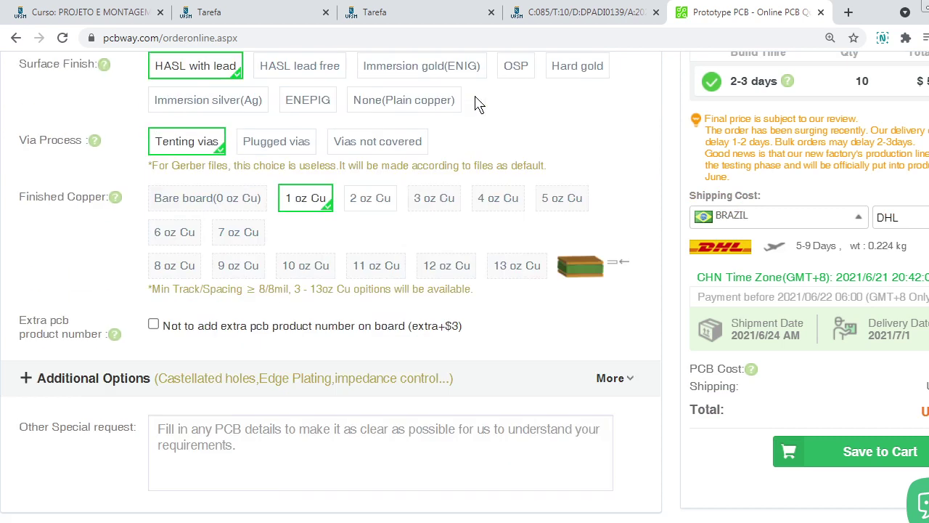
scroll(477, 102, "up", 7)
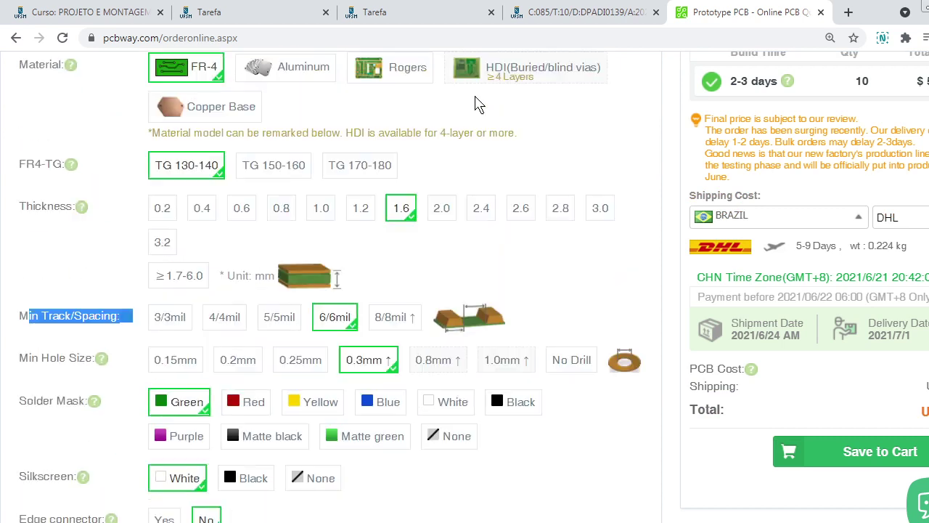
Switch to the course page in the browser and find PCBWay's manufacturing capabilities table.
left_click(517, 10)
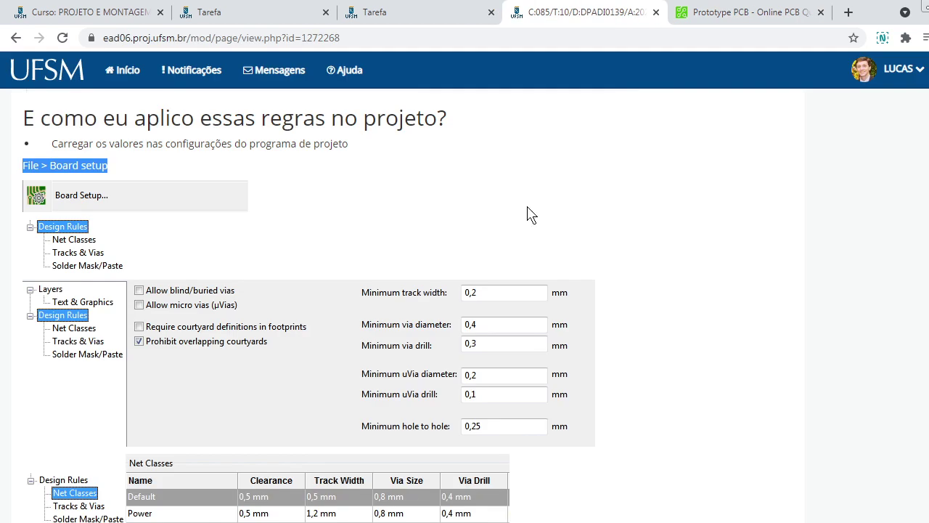
scroll(544, 247, "up", 9)
scroll(545, 247, "up", 6)
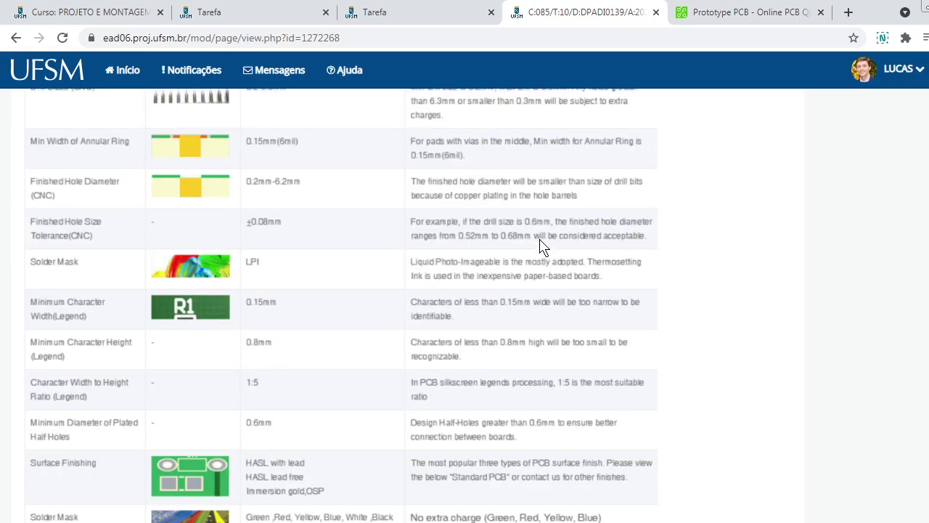
scroll(544, 247, "up", 2)
scroll(545, 247, "up", 2)
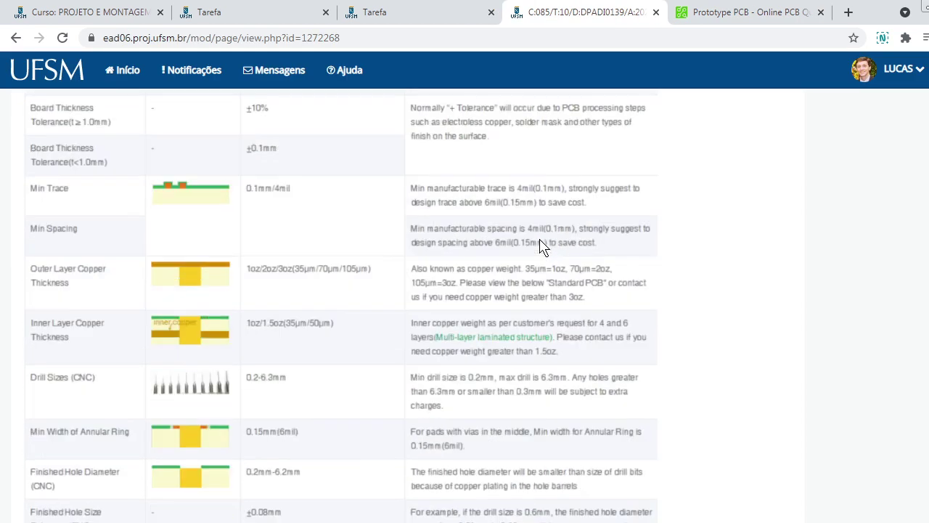
scroll(544, 247, "up", 1)
scroll(543, 247, "up", 1)
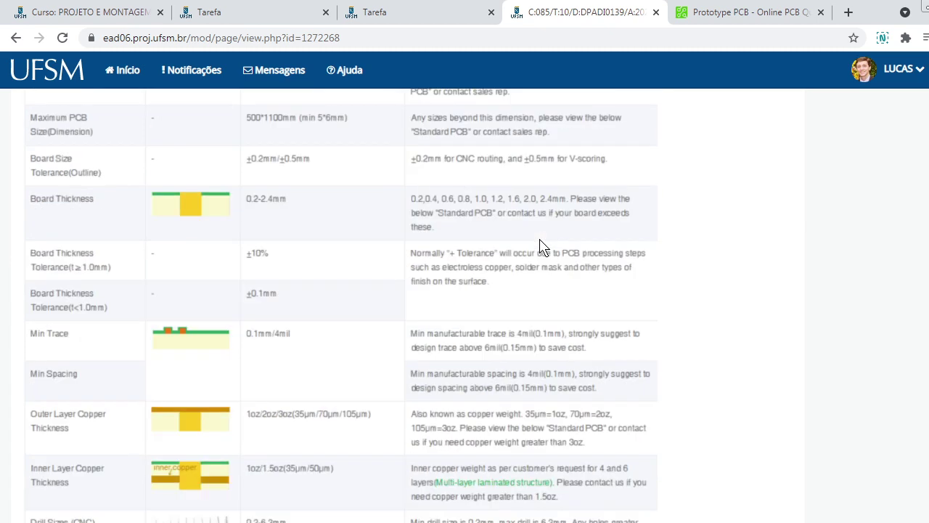
scroll(543, 247, "up", 2)
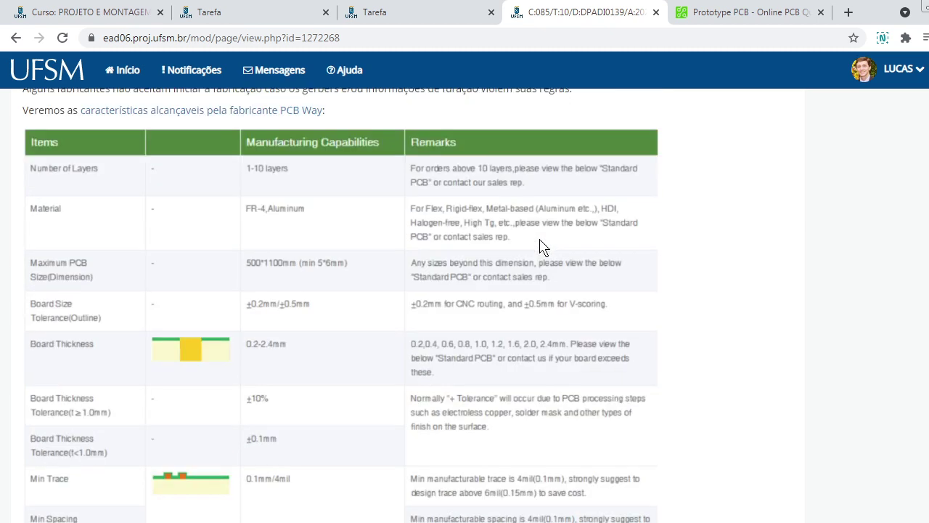
Examine the drill size and finished hole diameter limits in PCBWay's manufacturing capabilities table, and return to Pcbnew.
scroll(543, 247, "down", 3)
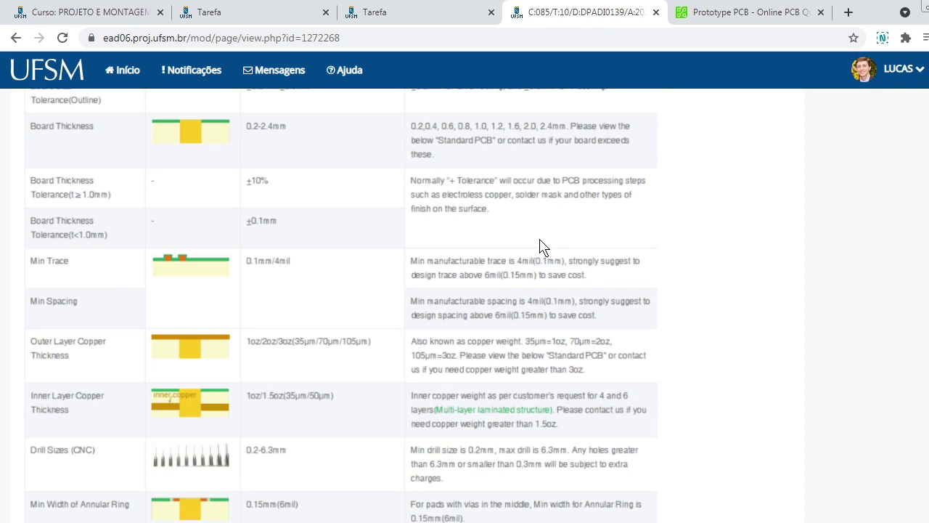
scroll(543, 247, "down", 1)
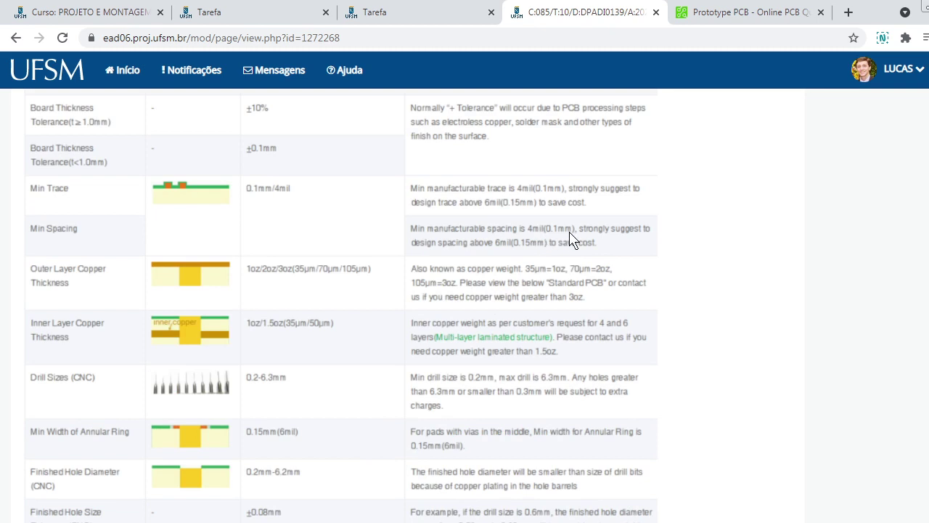
scroll(581, 236, "down", 1)
scroll(581, 236, "down", 1)
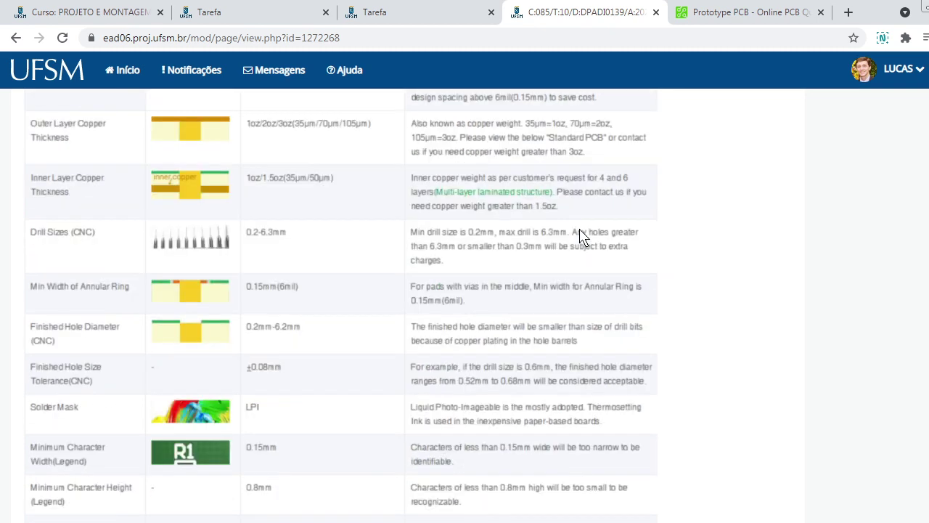
scroll(581, 236, "down", 3)
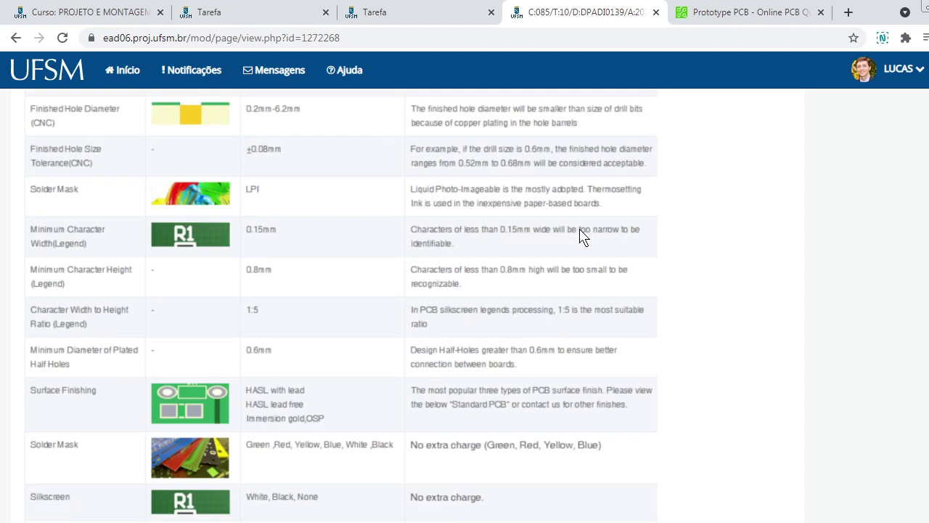
scroll(581, 236, "up", 5)
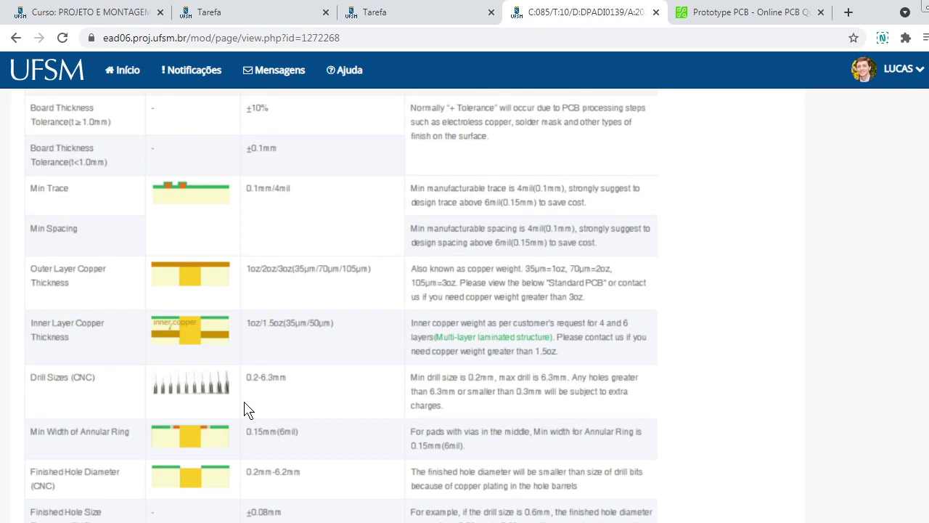
left_click_drag(246, 389, 290, 390)
left_click_drag(246, 482, 290, 483)
mouse_move(307, 386)
left_mouse_down()
mouse_move(327, 413)
mouse_move(315, 484)
left_mouse_up()
key("alt+Tab")
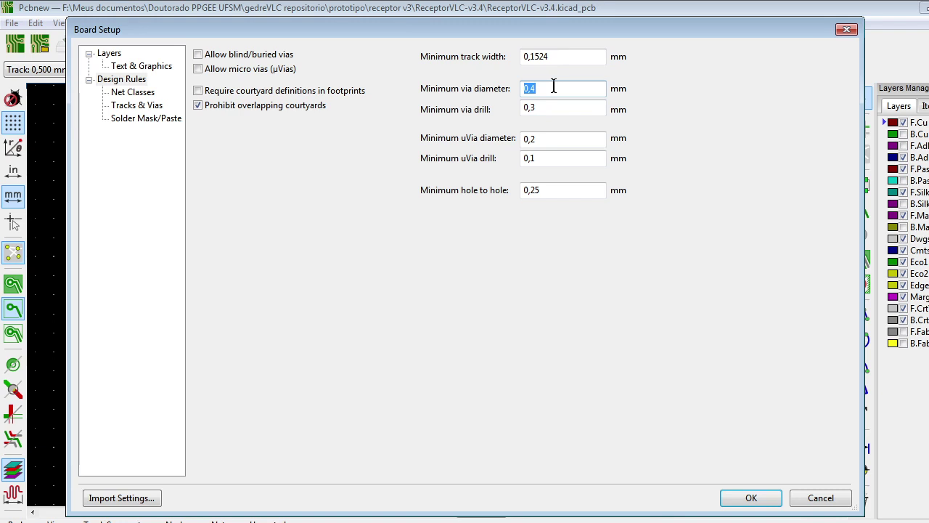
Compare the minimum hole size on the PCBWay quote page with the minimum via diameter and via drill in Board Setup.
key("alt+Tab")
left_click(752, 11)
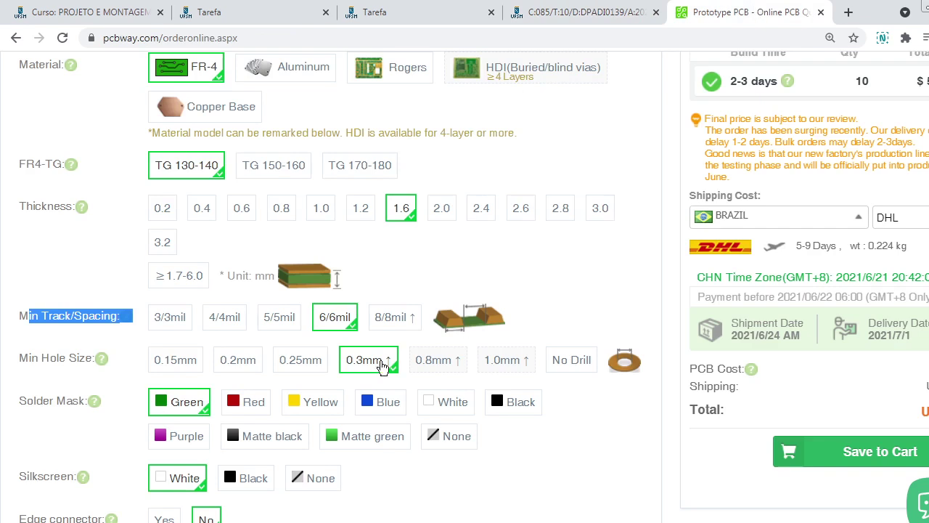
key("alt+Tab")
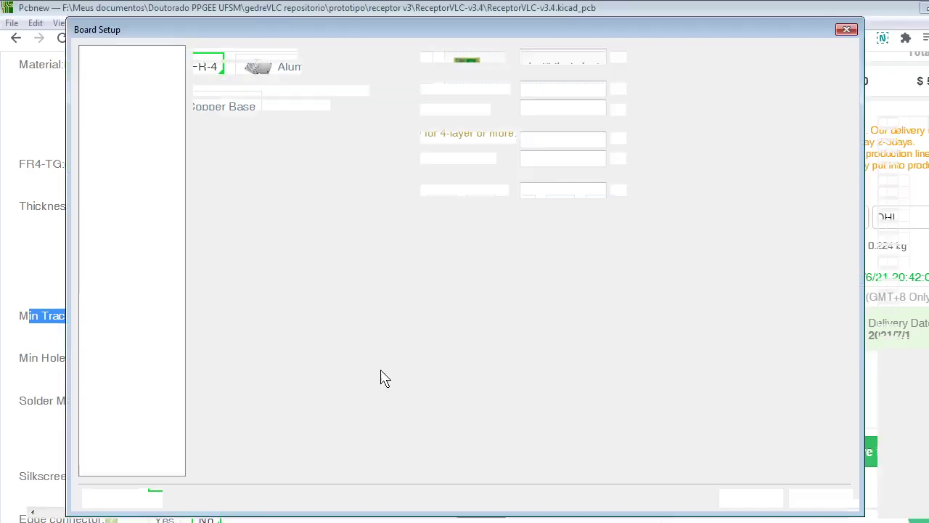
type("0,6")
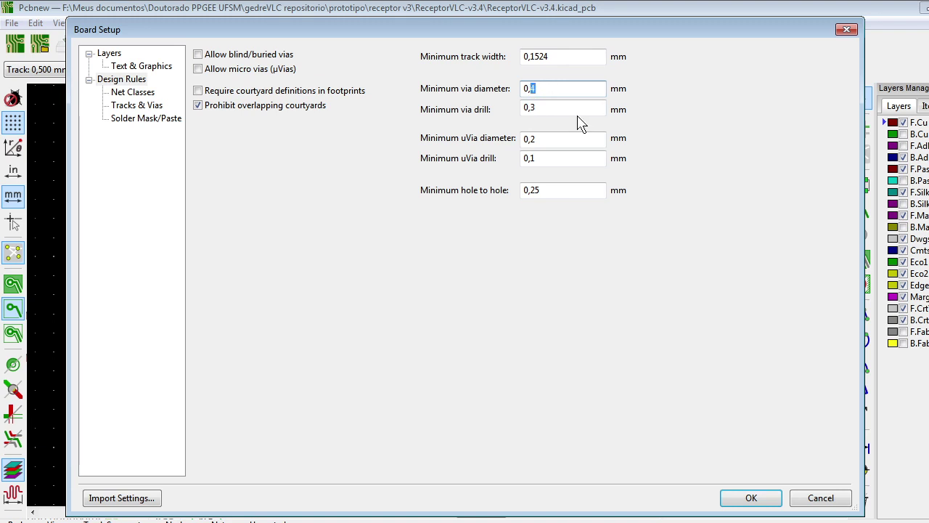
double_click(541, 108)
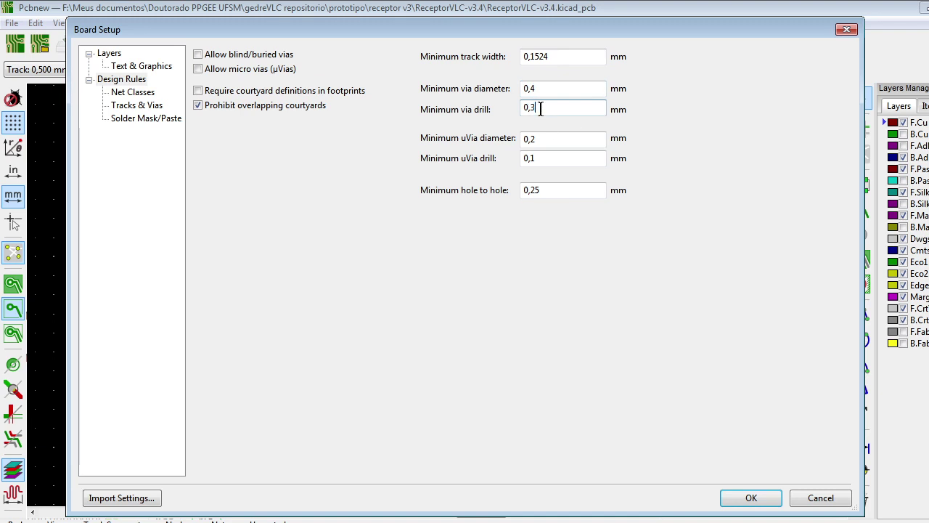
double_click(530, 88)
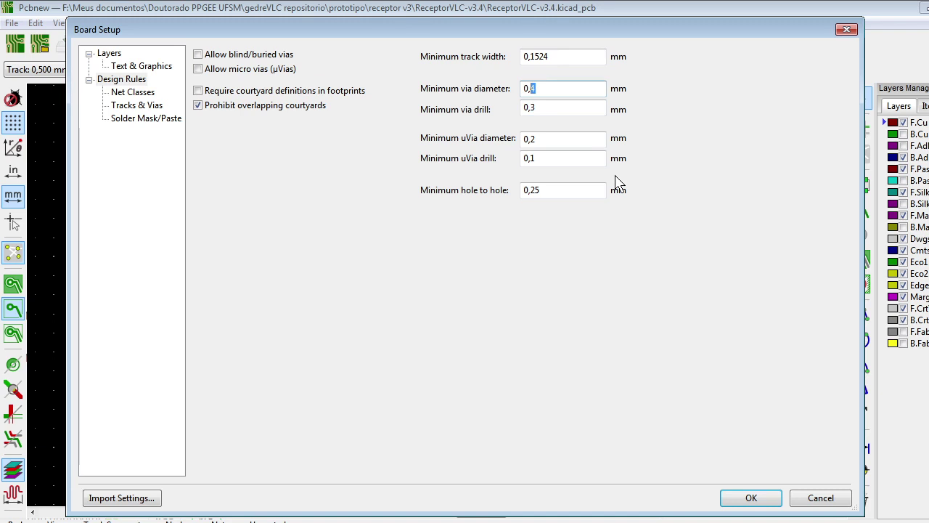
left_click(568, 138)
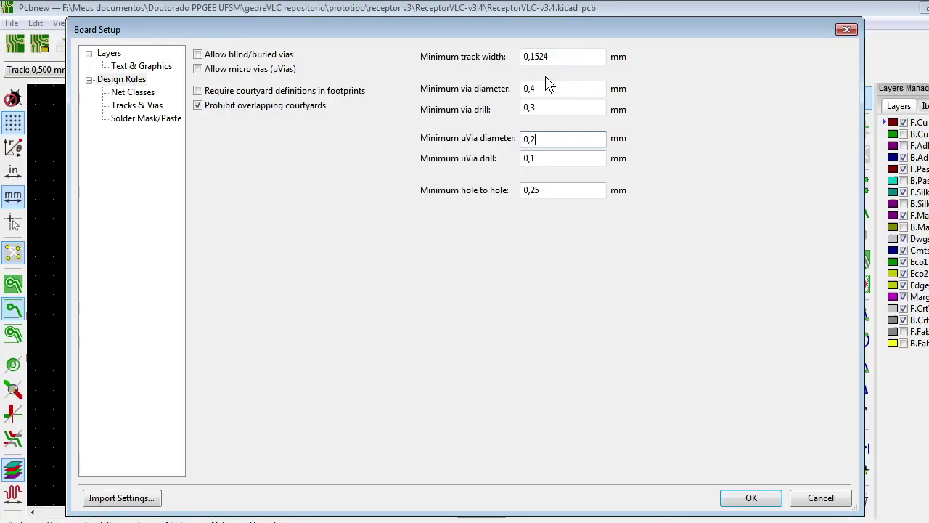
left_click(549, 85)
left_click_drag(540, 89, 460, 99)
Check the PCBWay quote page for a via limit and examine the minimum annular ring width in the course page's capabilities table.
key("alt+Tab")
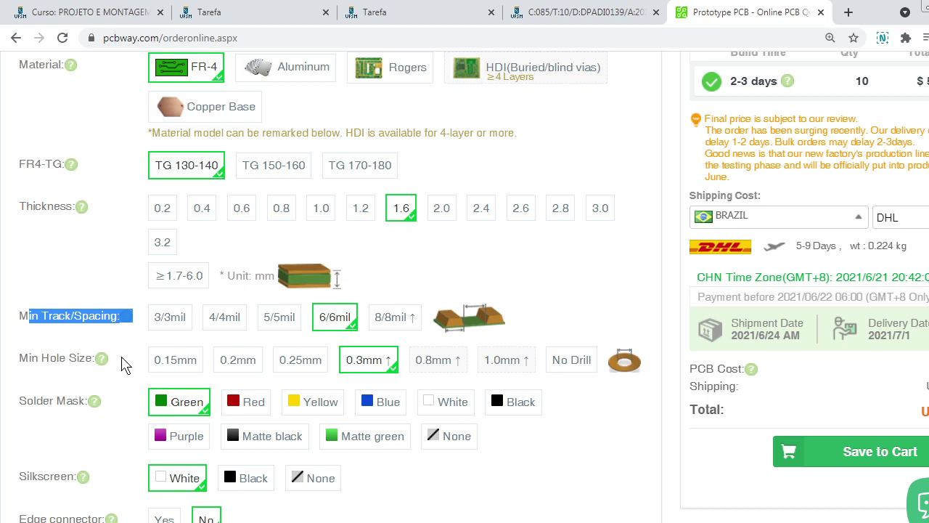
scroll(626, 376, "down", 6)
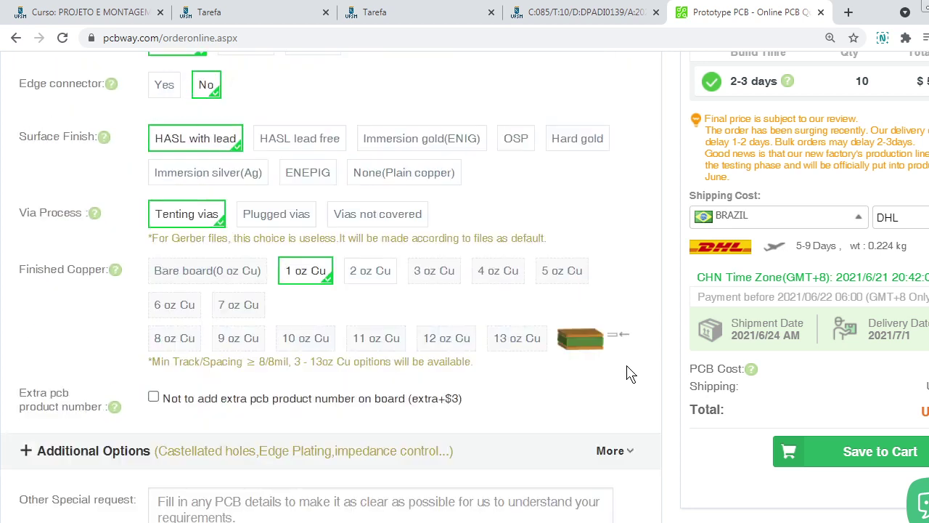
scroll(632, 372, "up", 5)
left_click(546, 10)
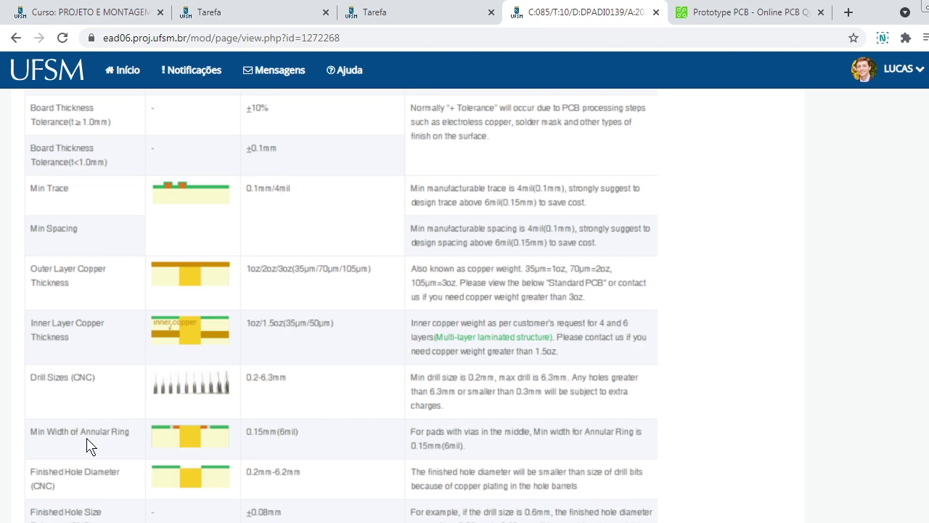
left_click_drag(29, 442, 136, 443)
mouse_move(179, 421)
left_mouse_down()
mouse_move(169, 423)
mouse_move(212, 427)
left_mouse_up()
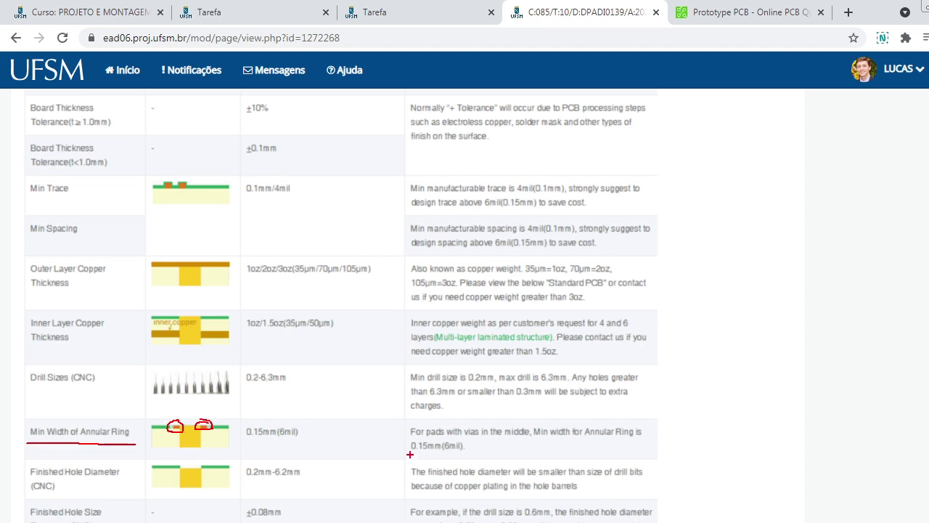
left_click_drag(413, 455, 430, 451)
key("Escape")
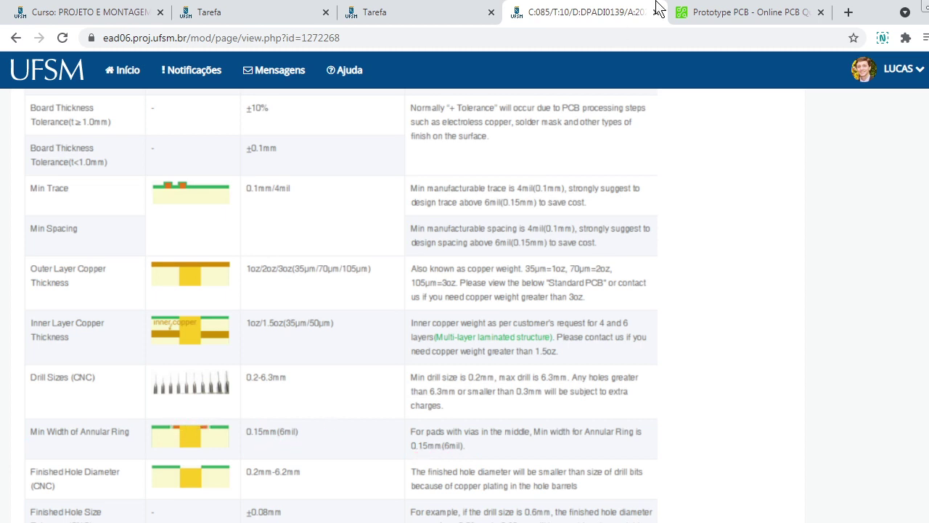
Return to Pcbnew and set the board's minimum via diameter to 0,5 mm.
key("alt+Tab")
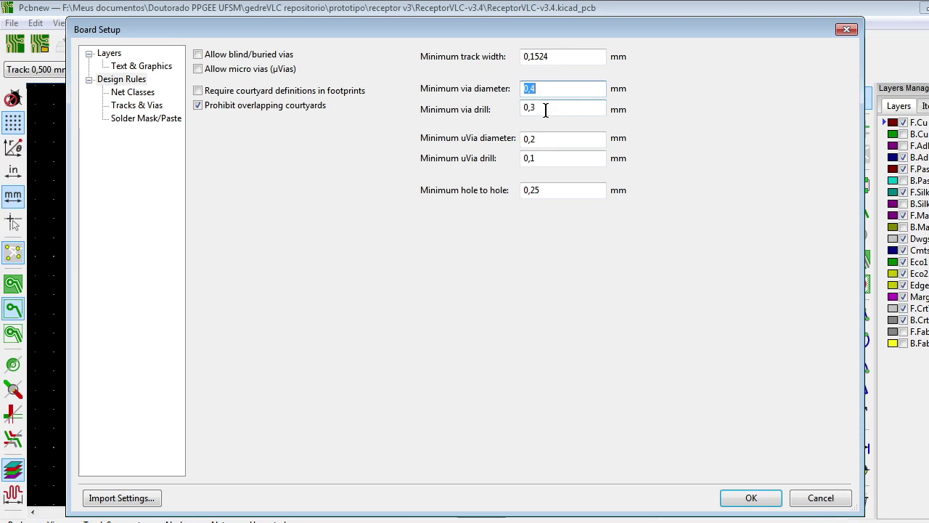
key("Tab")
left_click(557, 88)
key("BackSpace")
type("5")
left_click(565, 109)
Review the minimum hole to hole value and look over the net list in the Net Classes settings.
left_click(545, 191)
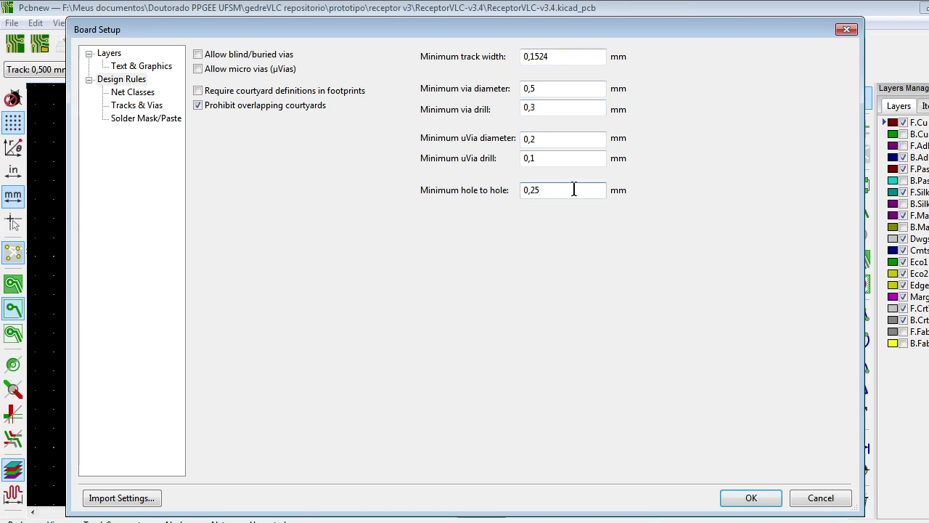
left_click_drag(575, 190, 535, 191)
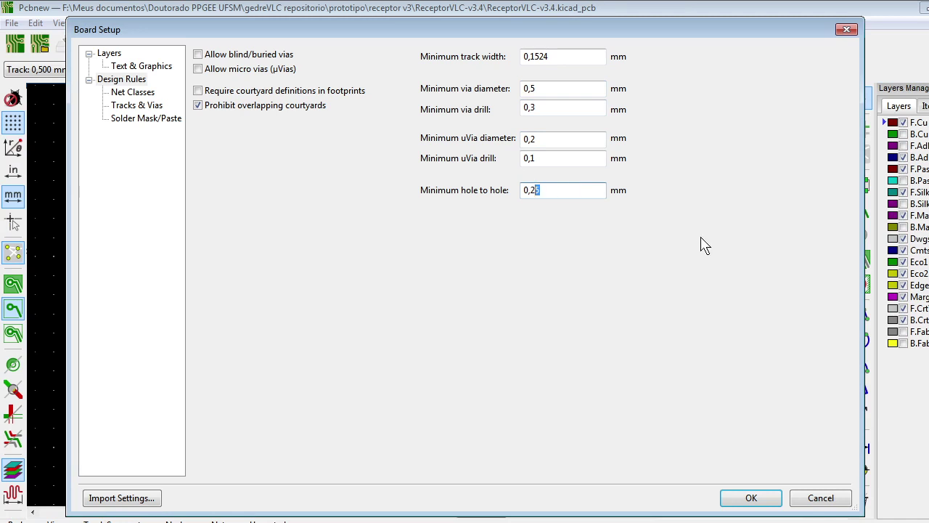
left_click(574, 190)
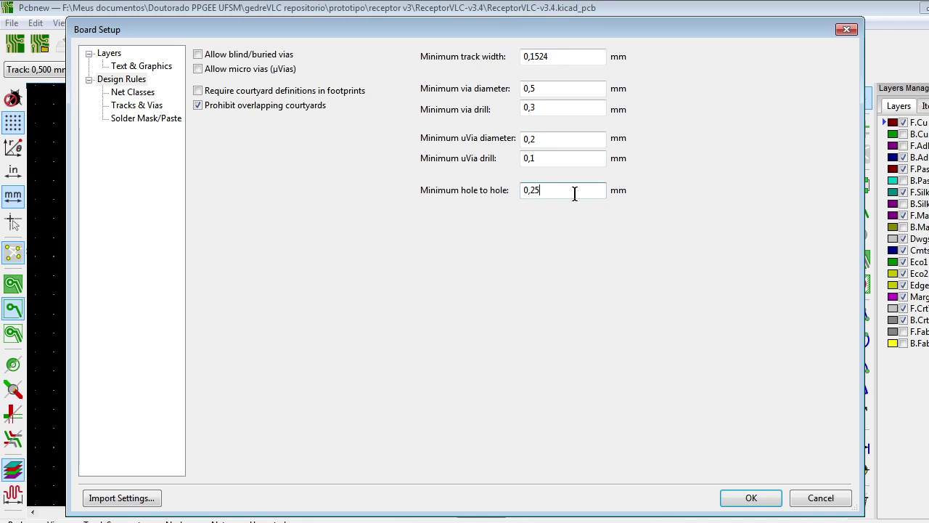
left_click(145, 95)
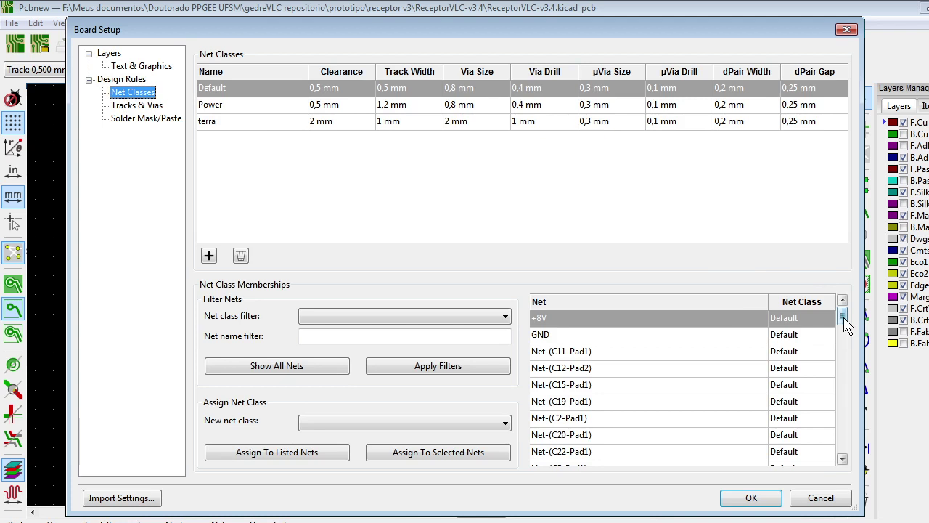
mouse_move(846, 323)
left_mouse_down()
mouse_move(845, 481)
mouse_move(842, 319)
left_mouse_up()
left_click(846, 29)
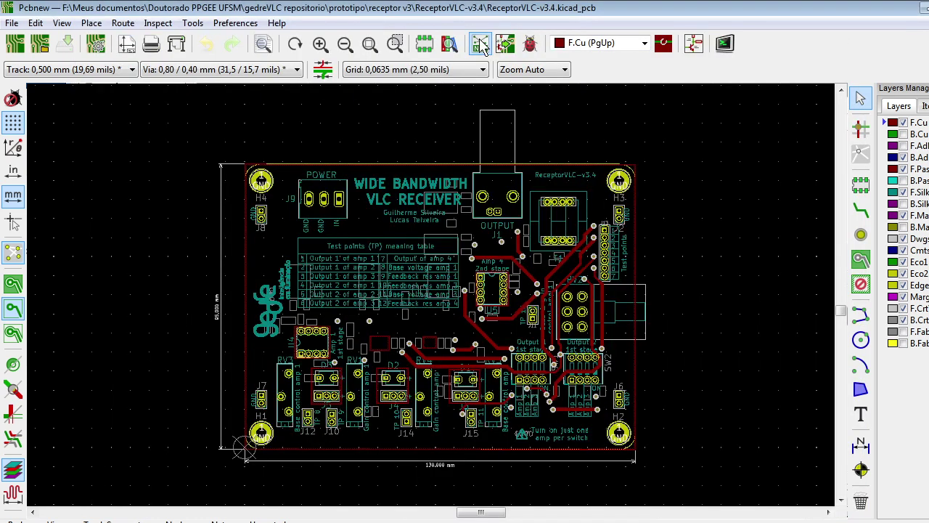
left_click(481, 43)
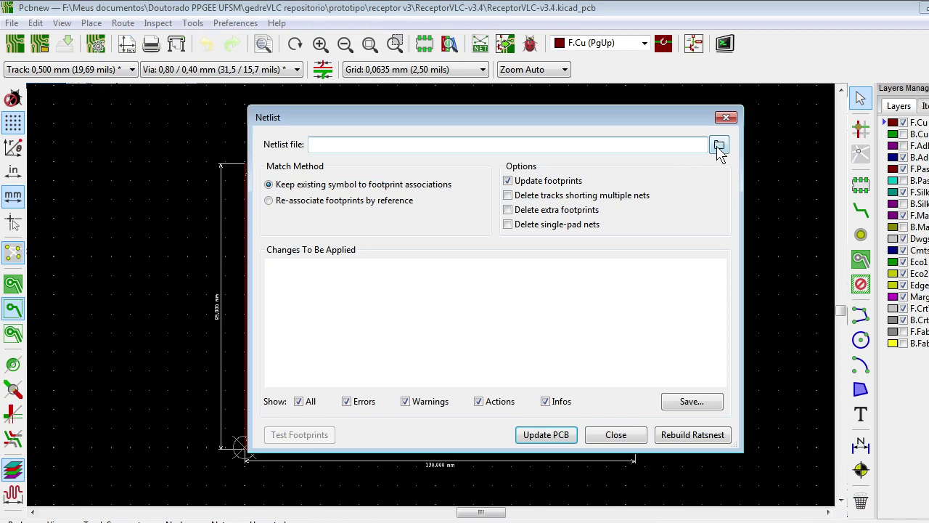
key("Escape")
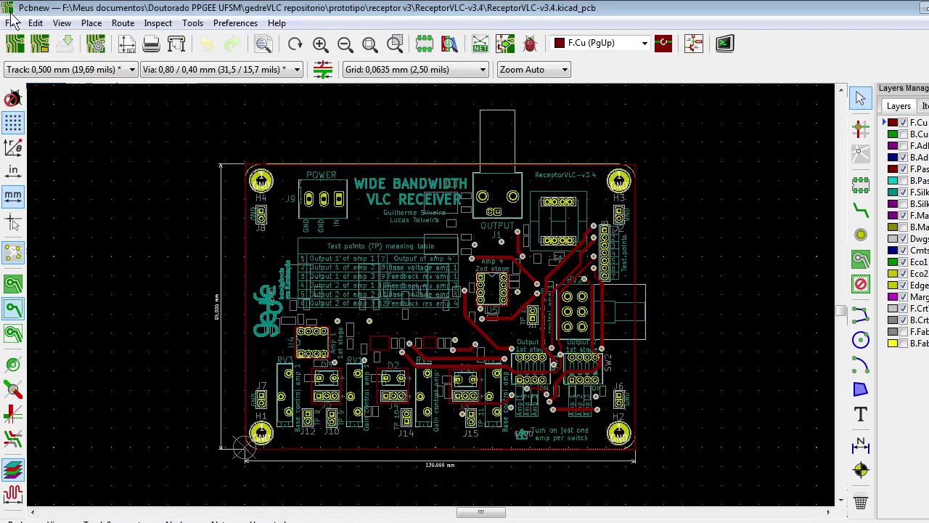
Reopen Board Setup and examine the clearance, track width, via size and via drill of the Default, Power and terra net classes.
left_click(13, 23)
left_click(105, 350)
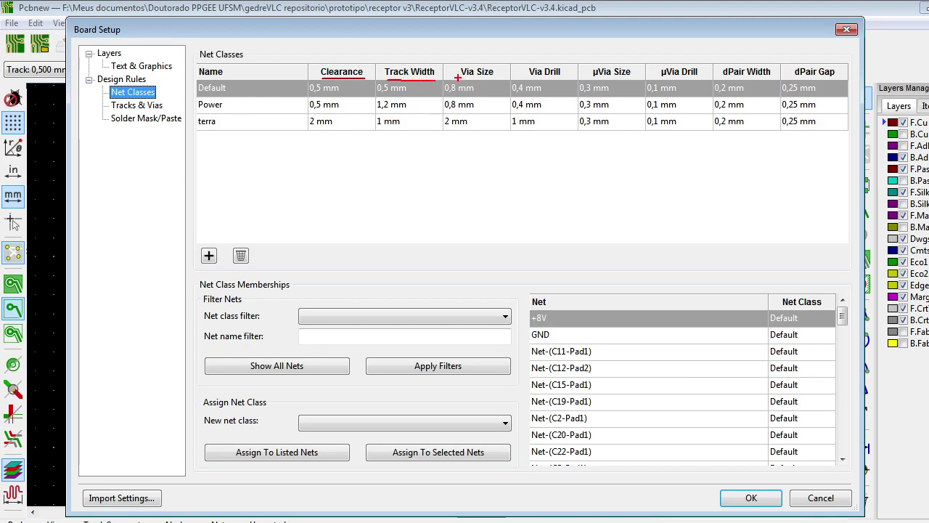
left_click_drag(459, 78, 480, 78)
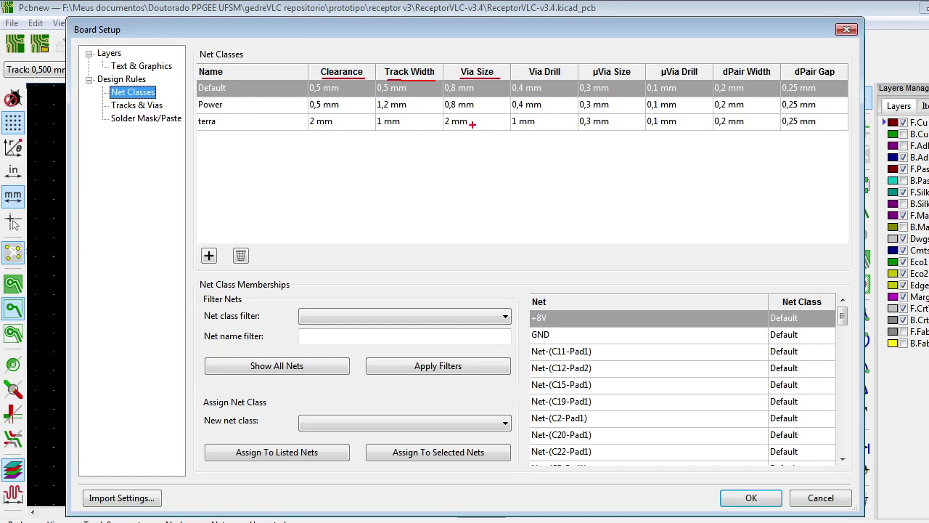
left_click_drag(529, 77, 561, 77)
mouse_move(579, 127)
left_mouse_down()
mouse_move(684, 143)
mouse_move(831, 143)
left_mouse_up()
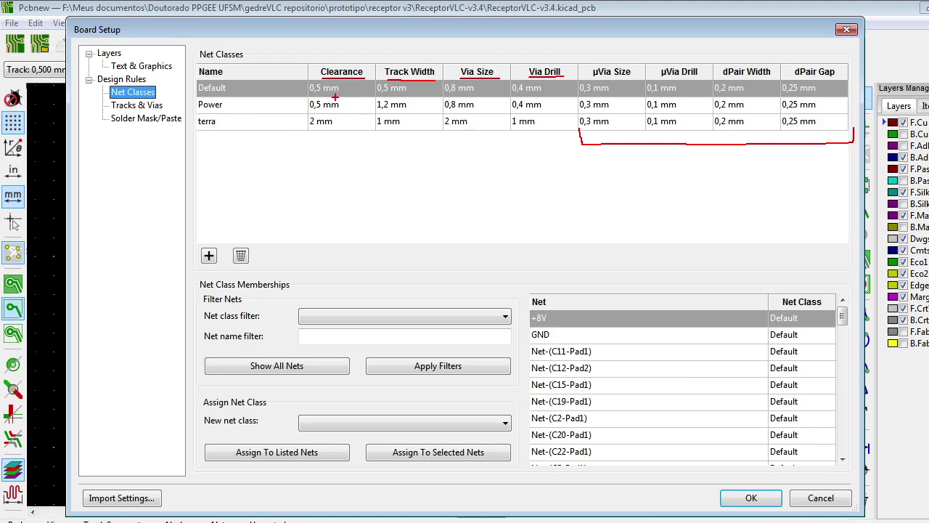
left_click_drag(321, 72, 374, 60)
left_click_drag(198, 112, 222, 113)
mouse_move(212, 247)
left_mouse_down()
mouse_move(195, 258)
mouse_move(212, 249)
left_mouse_up()
mouse_move(240, 214)
left_mouse_down()
mouse_move(263, 204)
mouse_move(218, 231)
left_mouse_up()
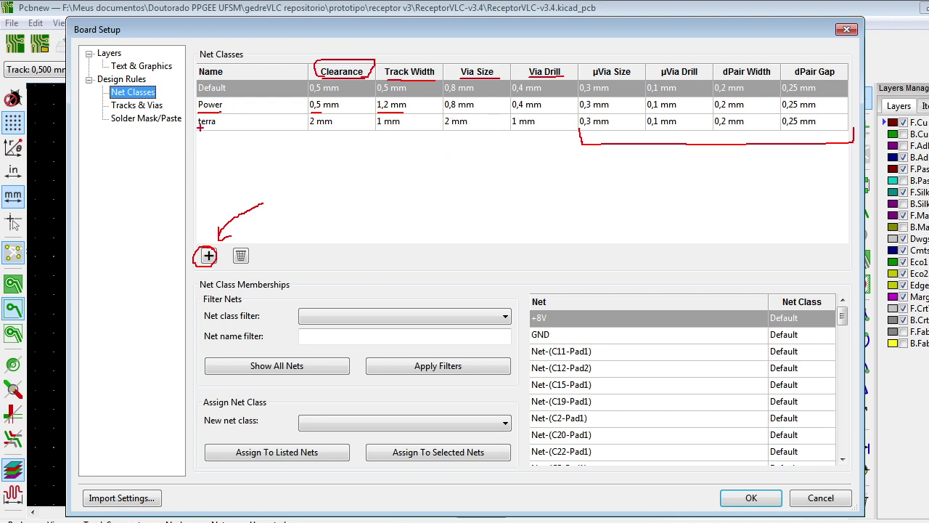
mouse_move(187, 57)
left_mouse_down()
mouse_move(268, 54)
mouse_move(261, 43)
mouse_move(239, 41)
mouse_move(193, 51)
left_mouse_up()
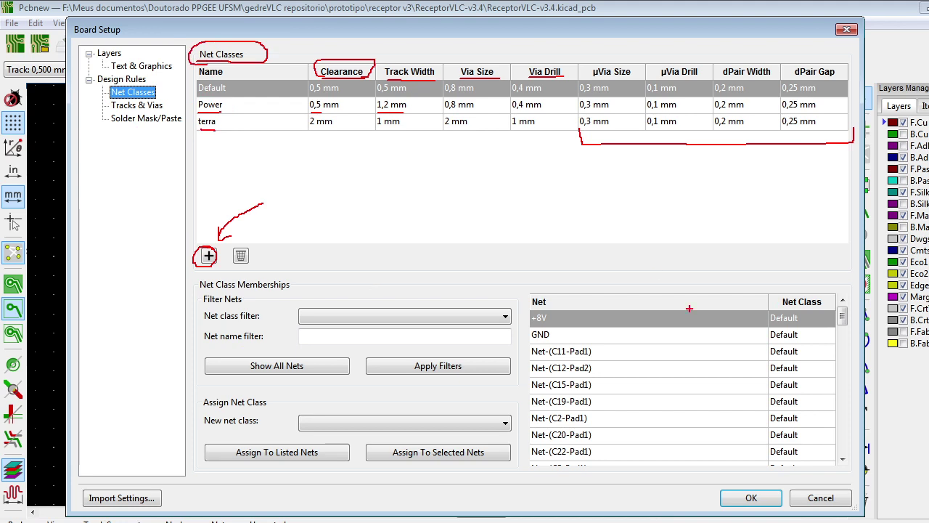
Examine the terra net class's clearance, track width and via size alongside the list of nets.
mouse_move(413, 215)
left_mouse_down()
mouse_move(584, 279)
mouse_move(576, 284)
mouse_move(601, 277)
left_mouse_up()
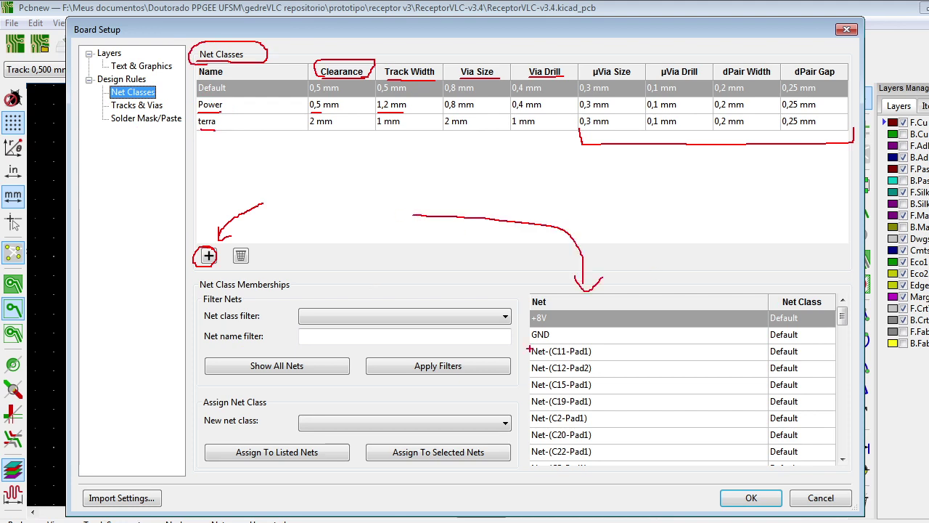
left_click_drag(422, 184, 353, 243)
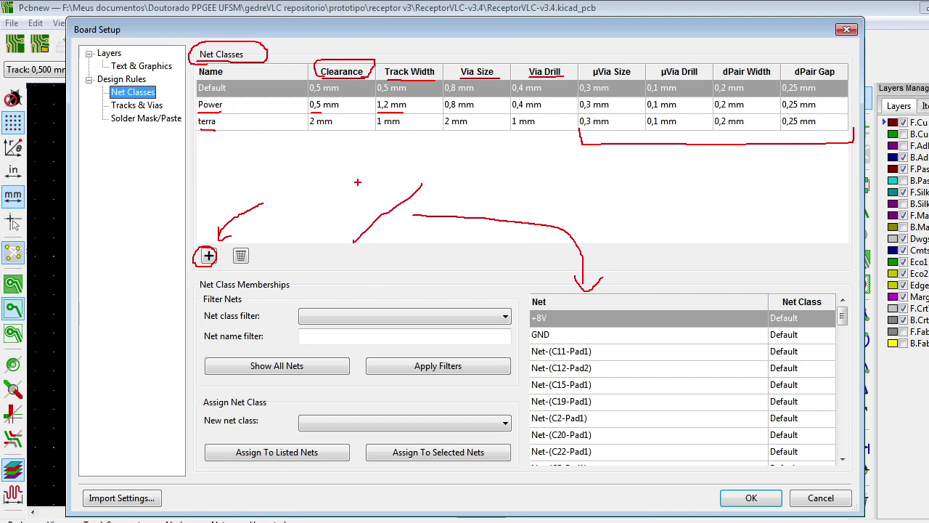
left_click_drag(359, 182, 417, 273)
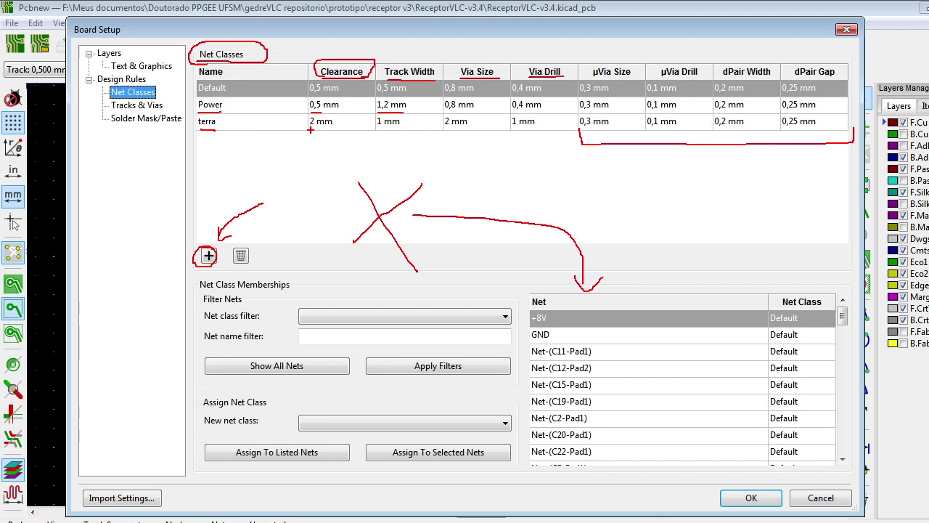
left_click_drag(311, 130, 315, 128)
left_click_drag(377, 130, 404, 131)
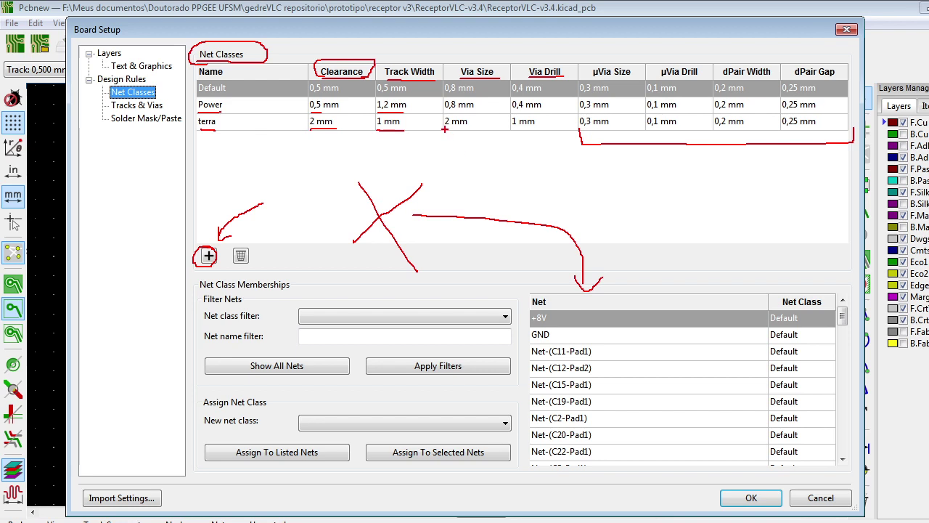
left_click_drag(446, 130, 476, 129)
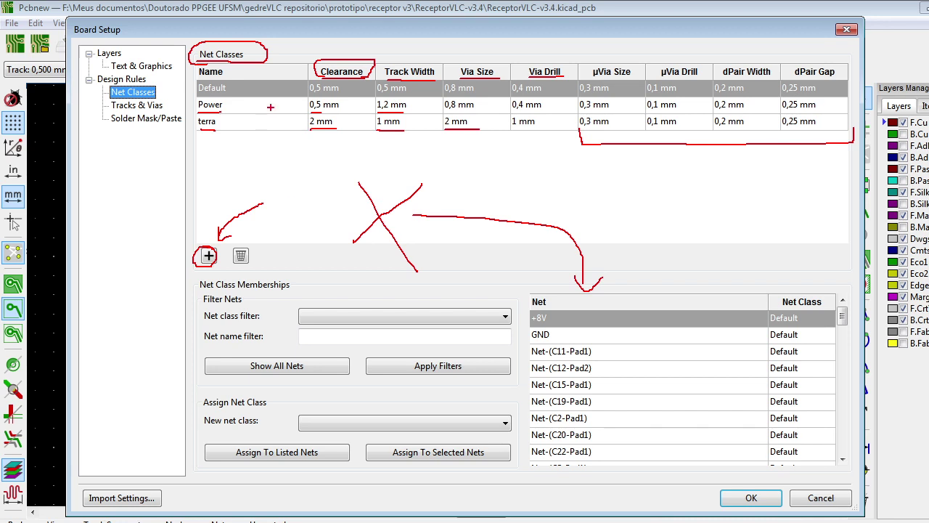
key("Escape")
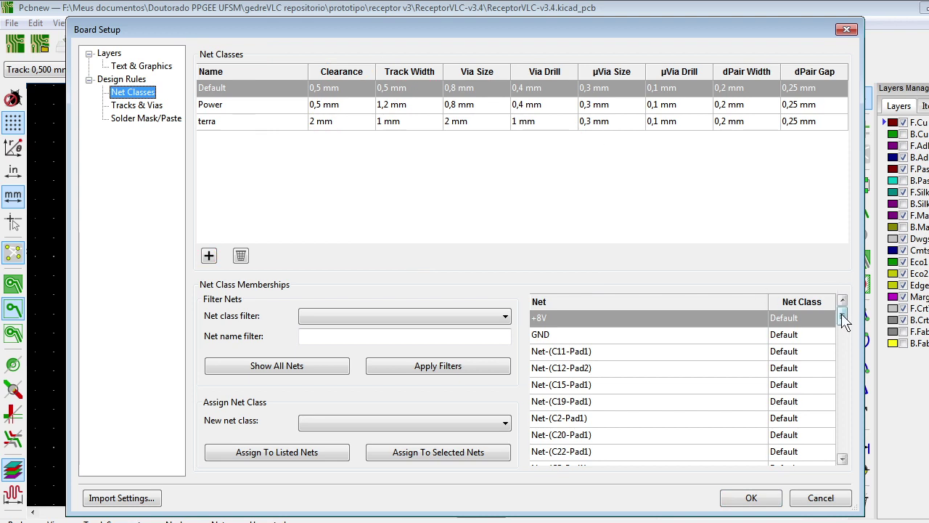
Assign the Power net class to the nets vcc_5v_1 through vcc_5v_5 and vcc_amp_1.
left_click_drag(843, 319, 845, 436)
left_click(551, 371)
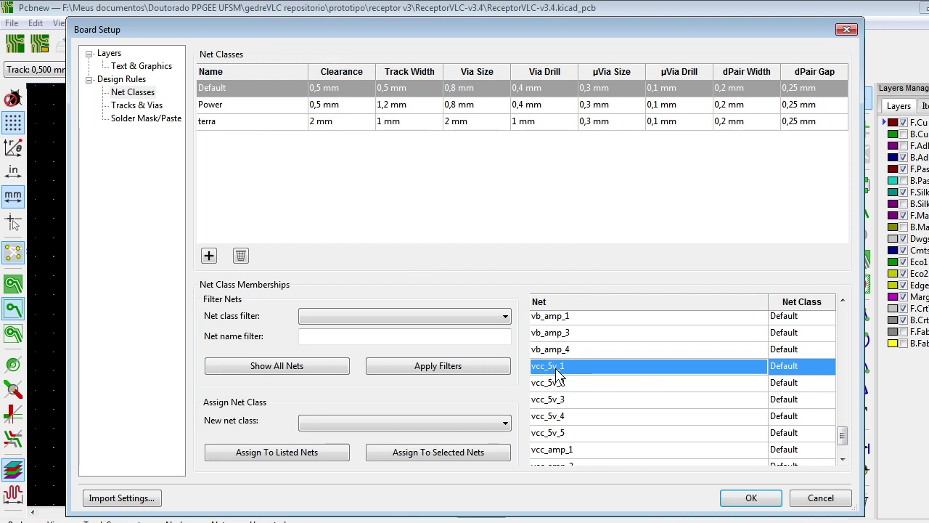
left_click(811, 366)
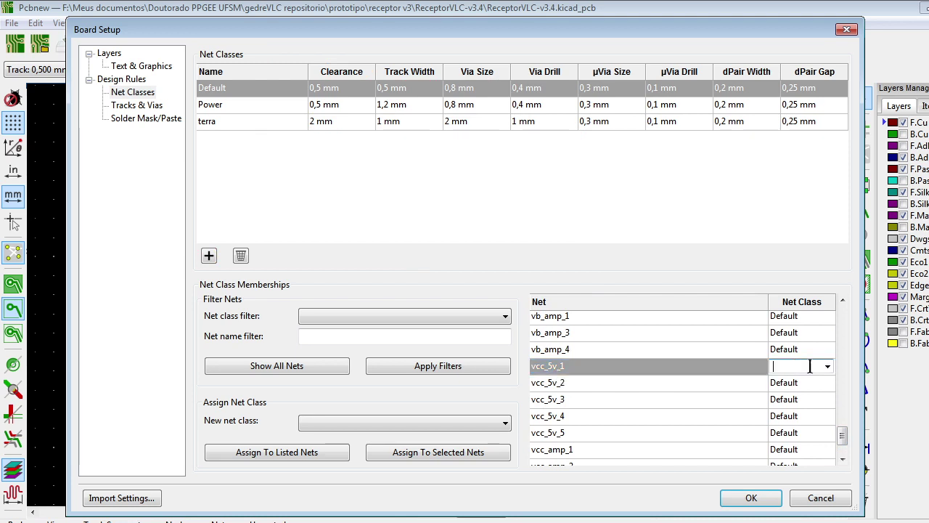
left_click(828, 366)
left_click(824, 390)
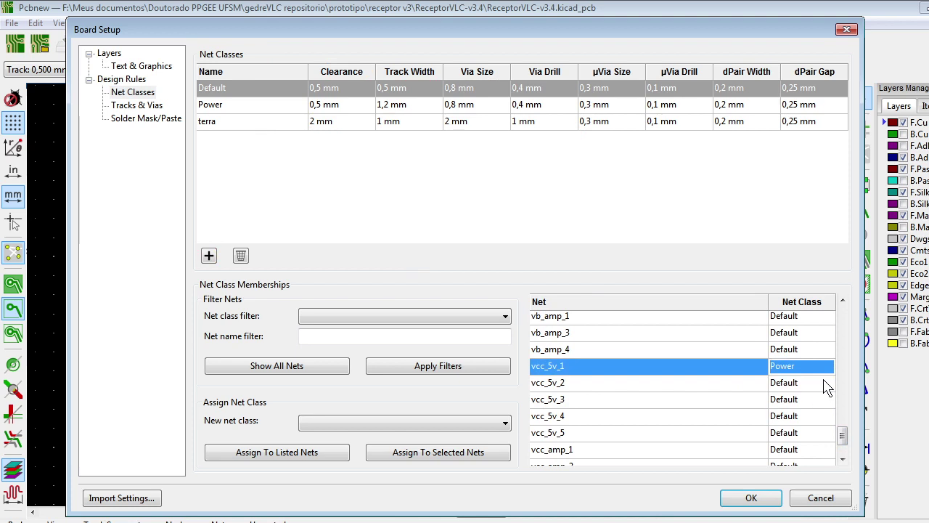
left_click(824, 380)
left_click(819, 400)
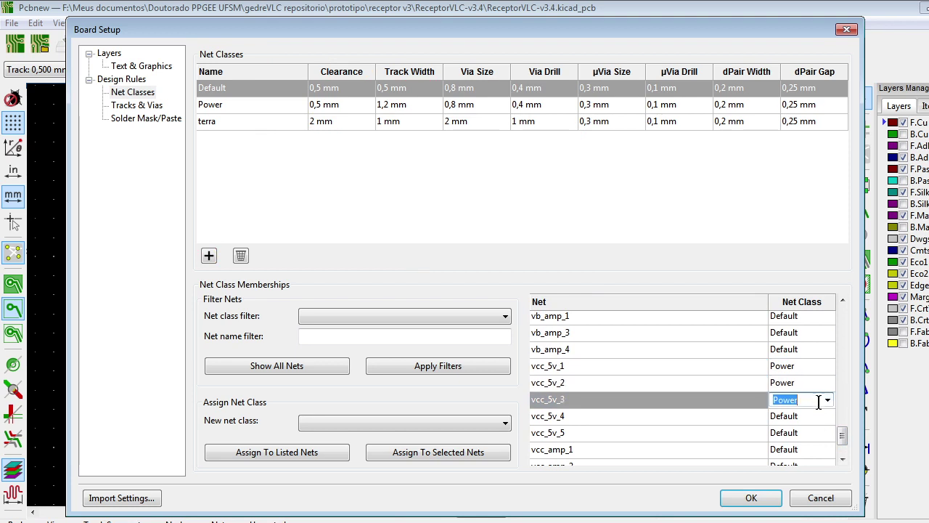
left_click(807, 414)
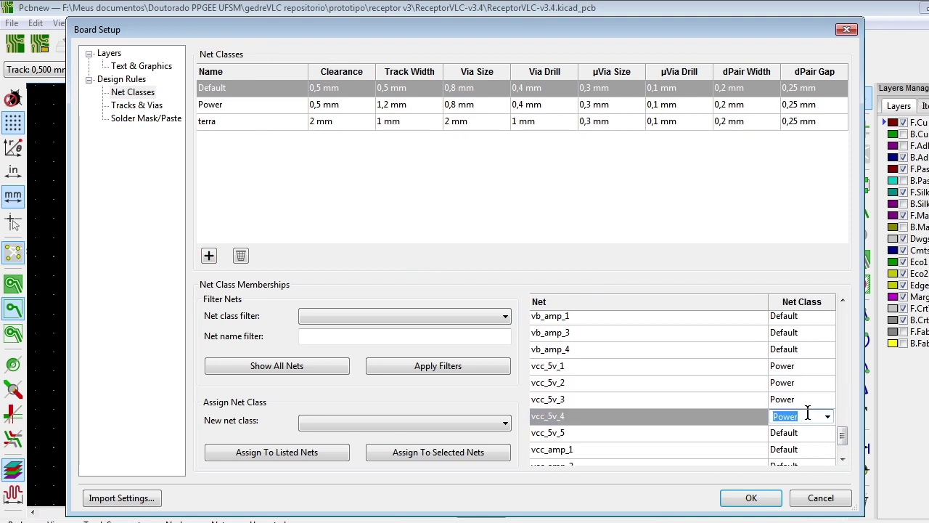
left_click(807, 433)
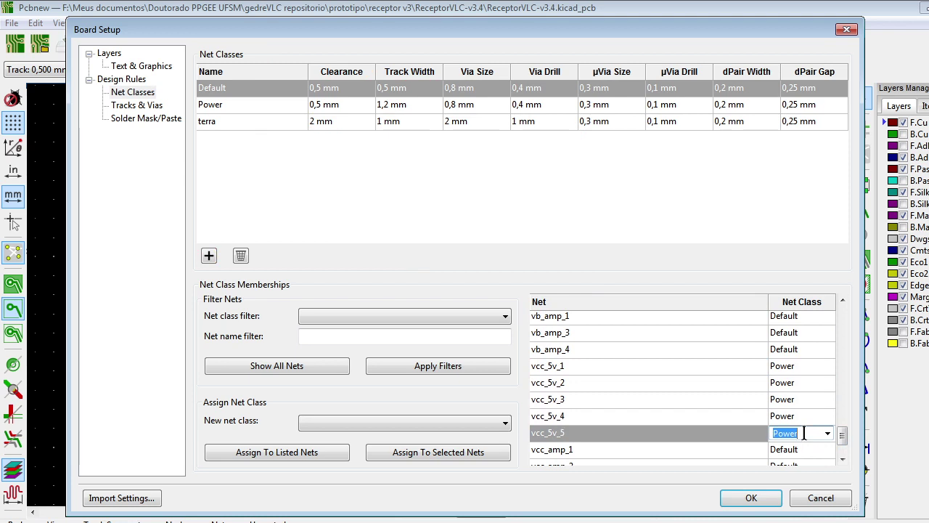
left_click(815, 451)
left_click(815, 452)
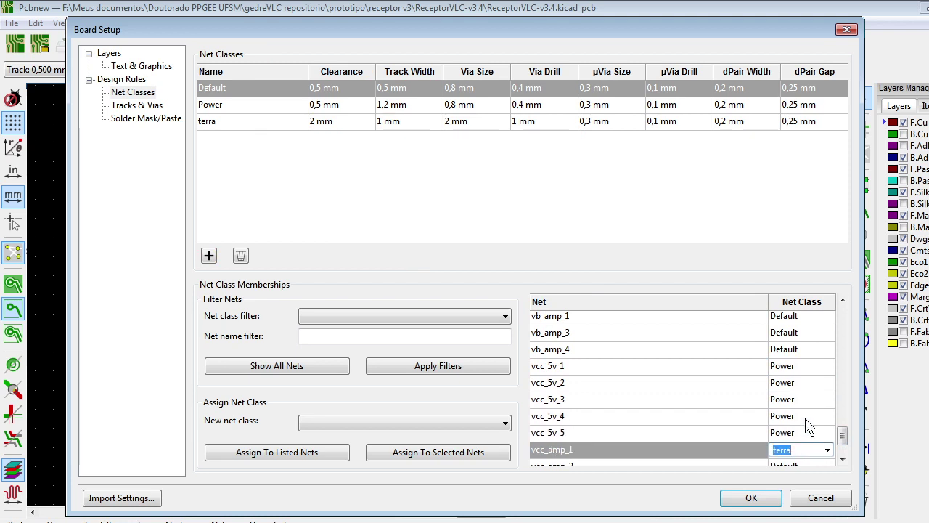
scroll(849, 447, "down", 1)
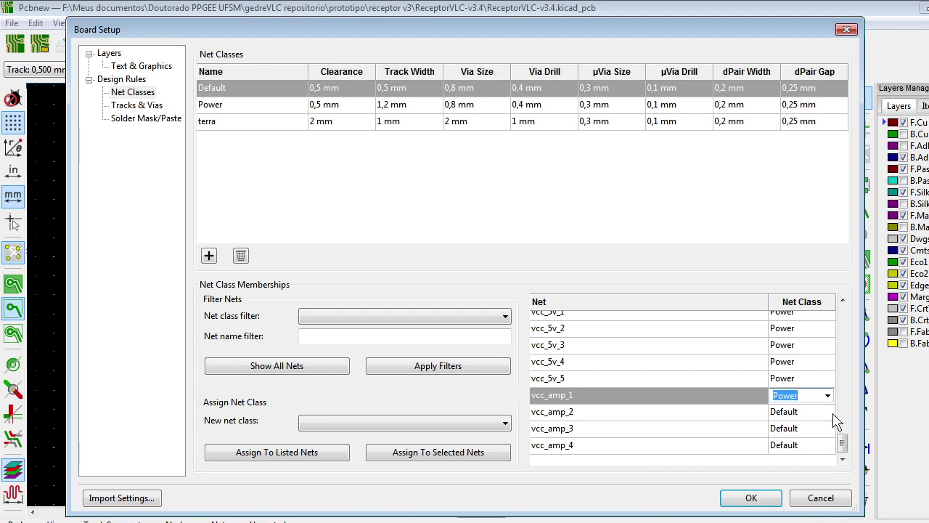
Check the Default net class's clearance and track width against the board's minimum design rules.
left_click(322, 87)
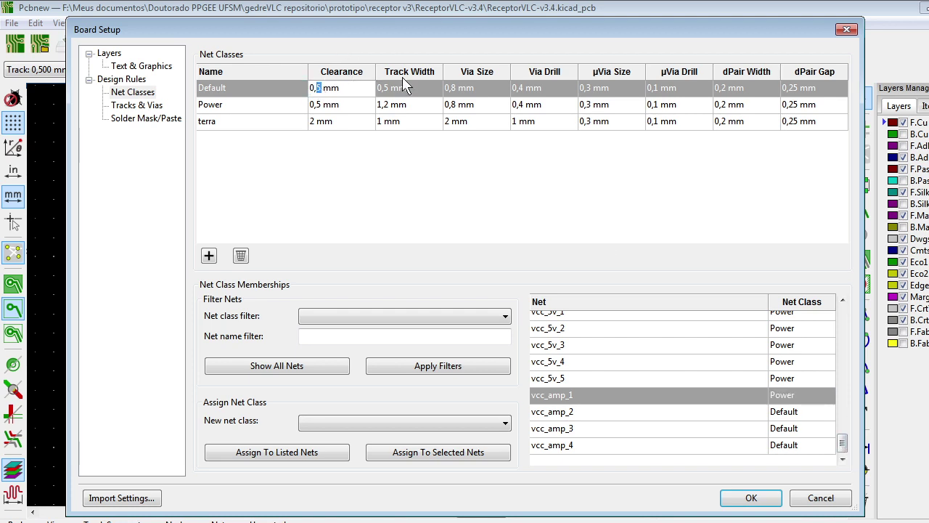
key("Tab")
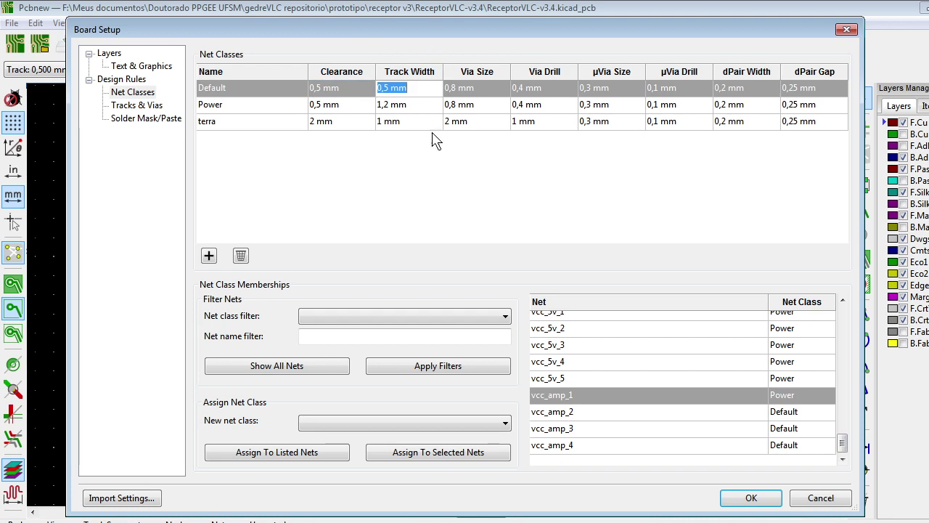
key("Escape")
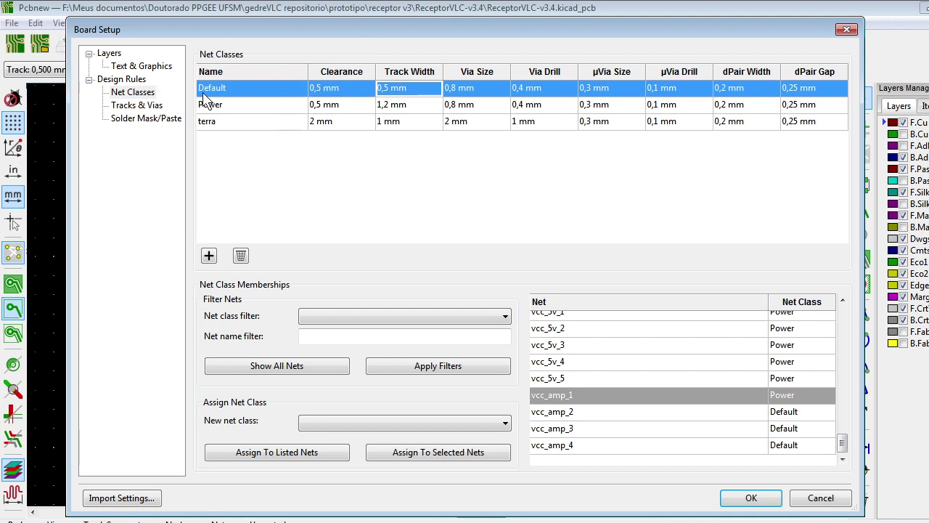
left_click(131, 80)
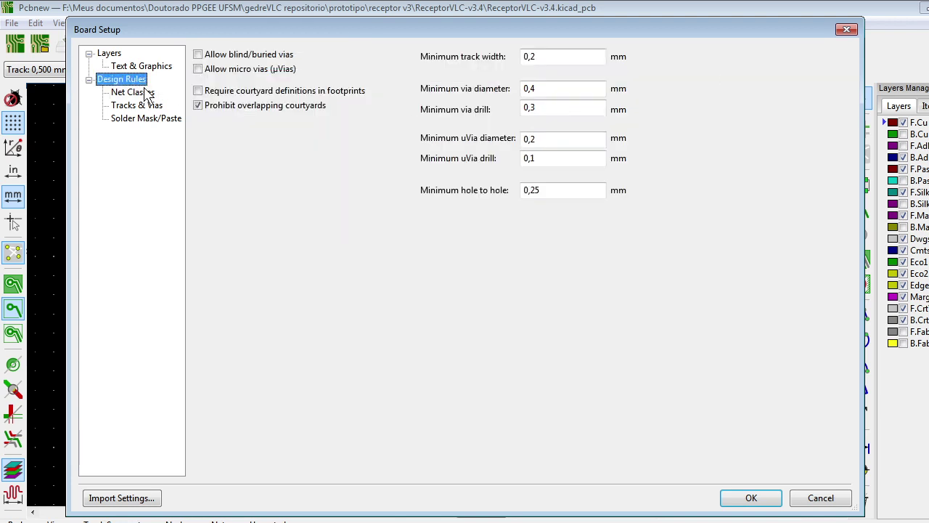
left_click(131, 92)
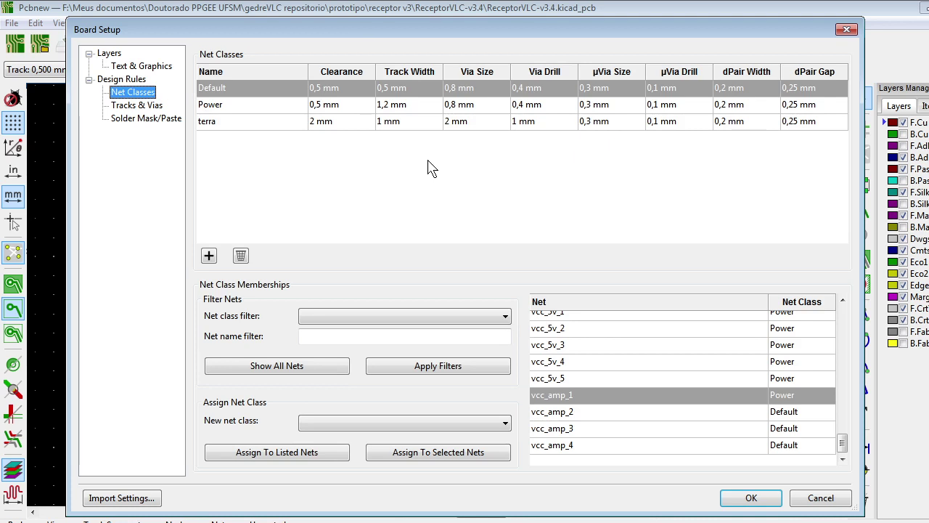
left_click(383, 150)
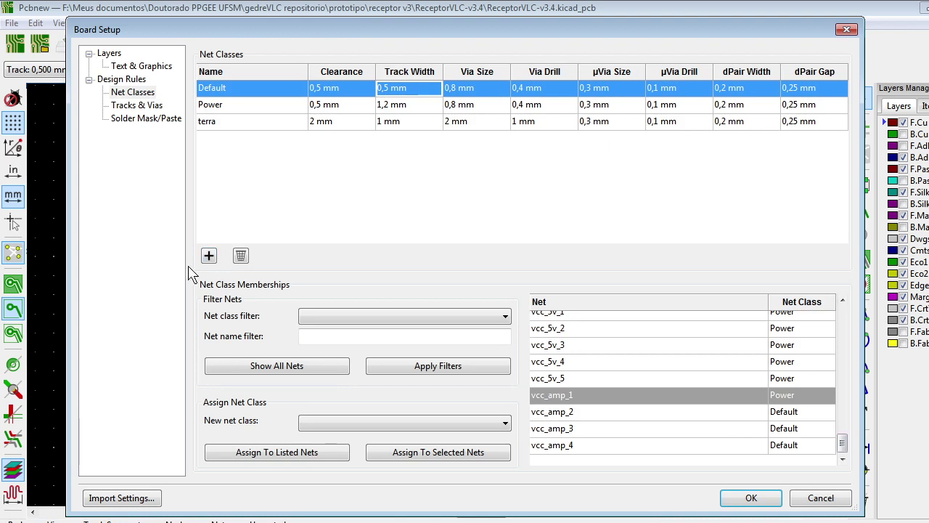
Add a net class named alta_tensao with a clearance of 4 mm.
left_click(209, 256)
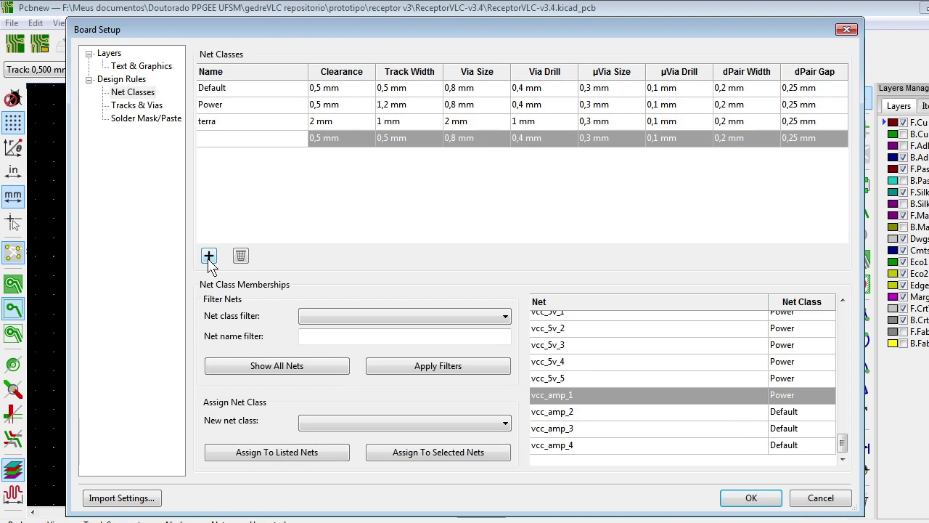
type("c")
left_click(355, 144)
left_click(353, 143)
left_click(325, 144)
left_click_drag(322, 142, 297, 142)
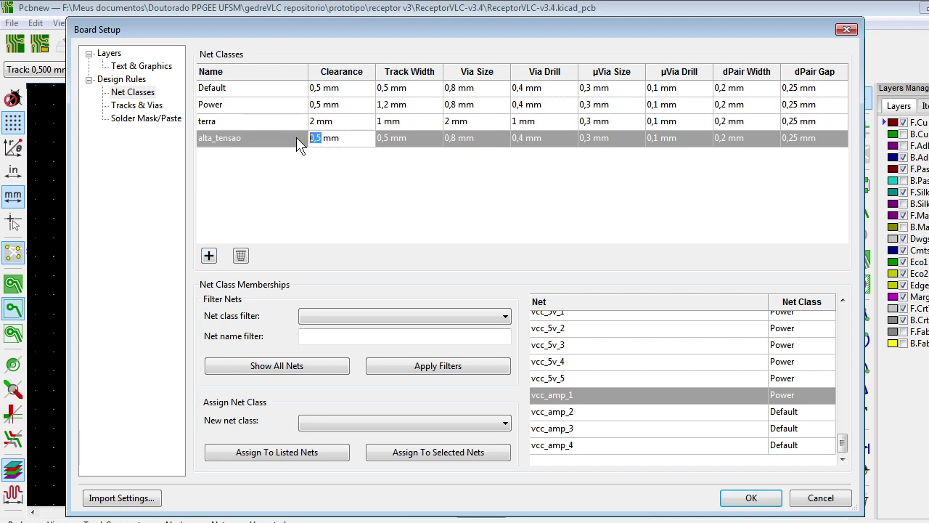
type("4")
key("Return")
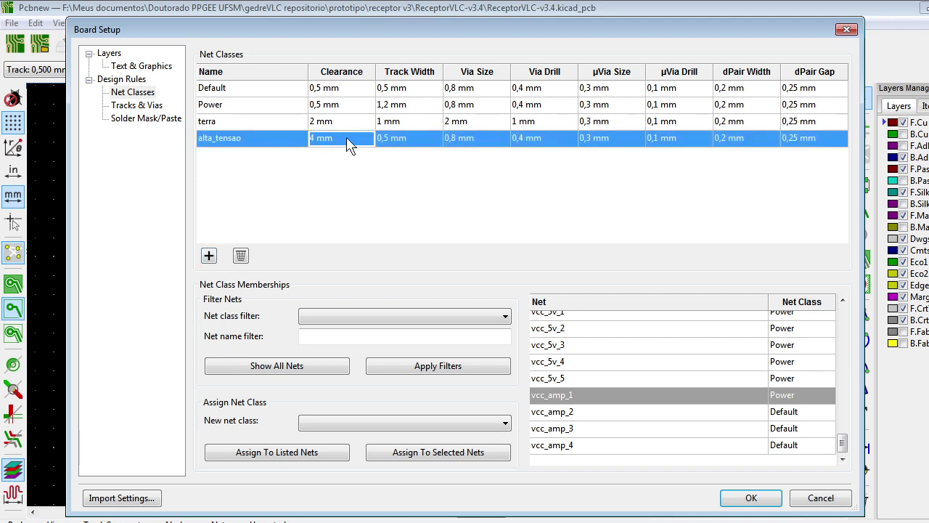
left_click(427, 141)
left_click(392, 144)
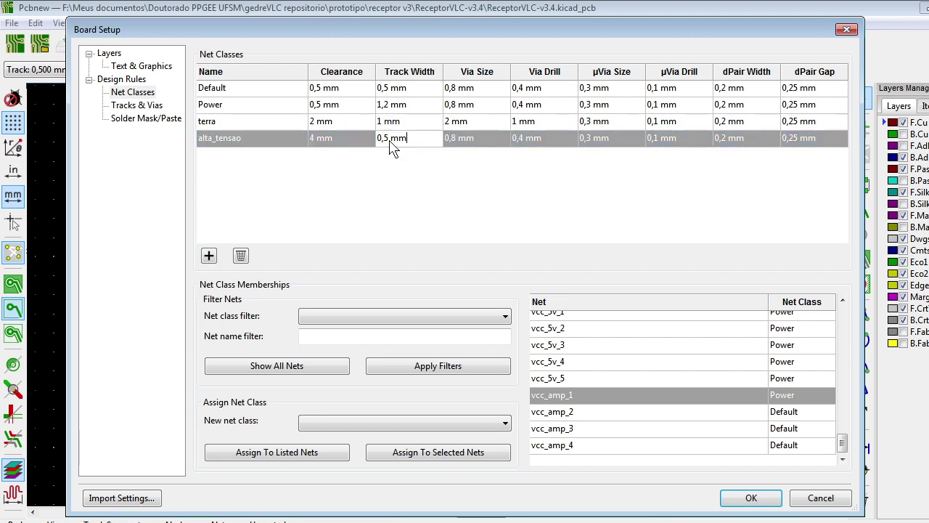
left_click(439, 231)
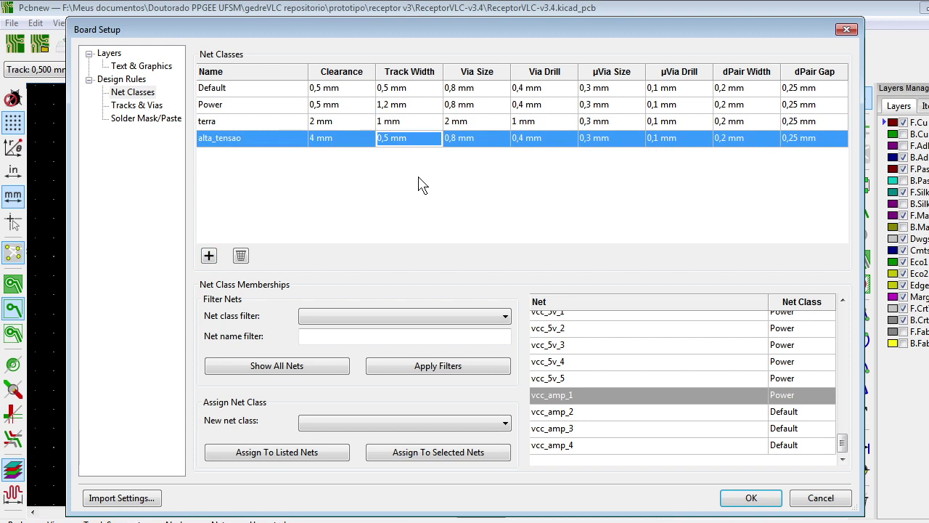
left_click(458, 142)
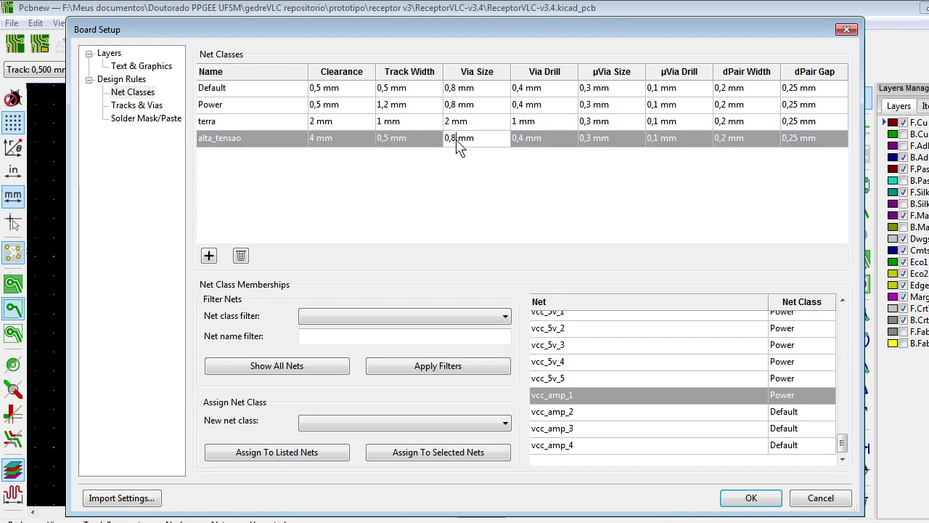
double_click(455, 143)
type("0,6")
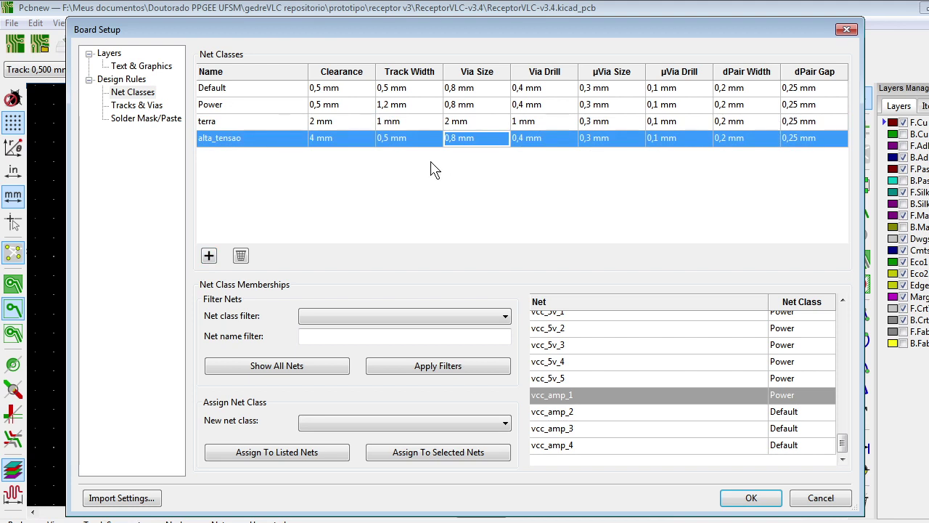
Set the via drill of the alta_tensao net class to 0,8 mm.
left_click(533, 140)
left_click_drag(530, 138, 523, 143)
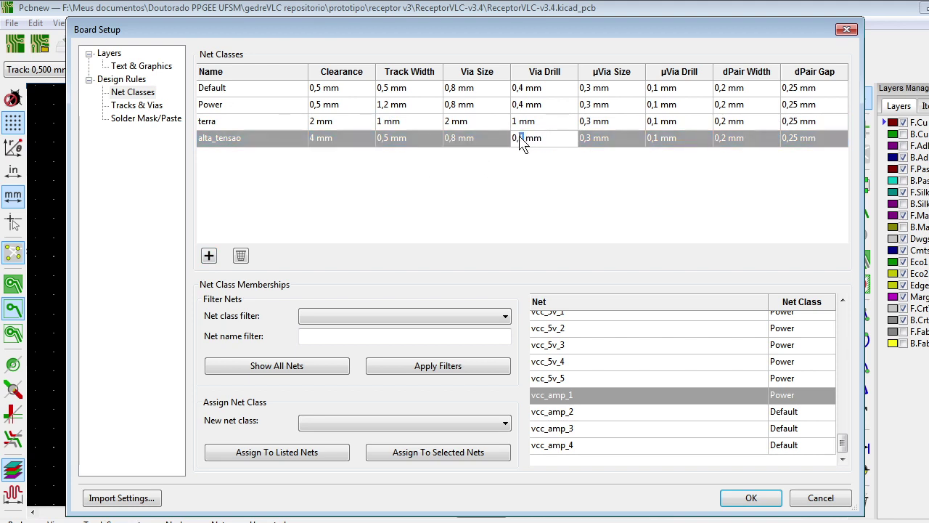
type("8")
key("Return")
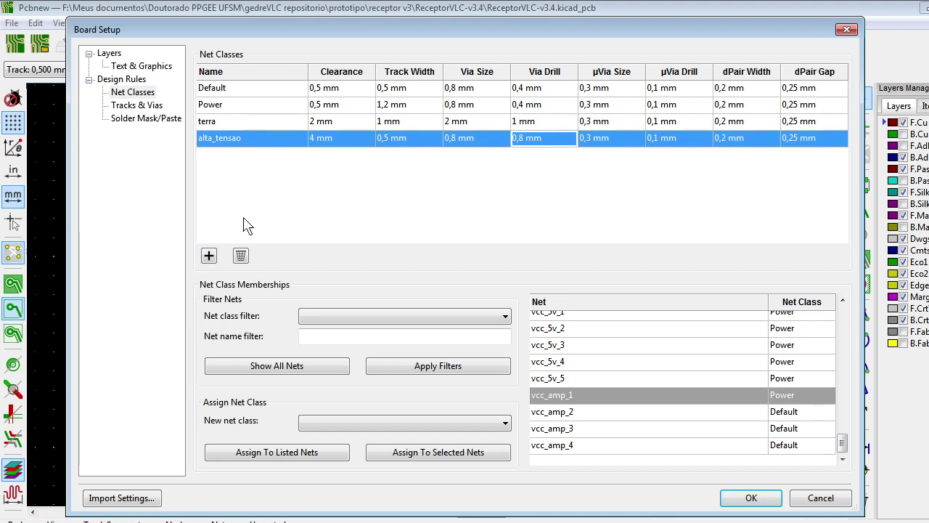
Assign the alta_tensao net class to the nets Vi2 and Vi1.
left_click_drag(843, 443, 843, 413)
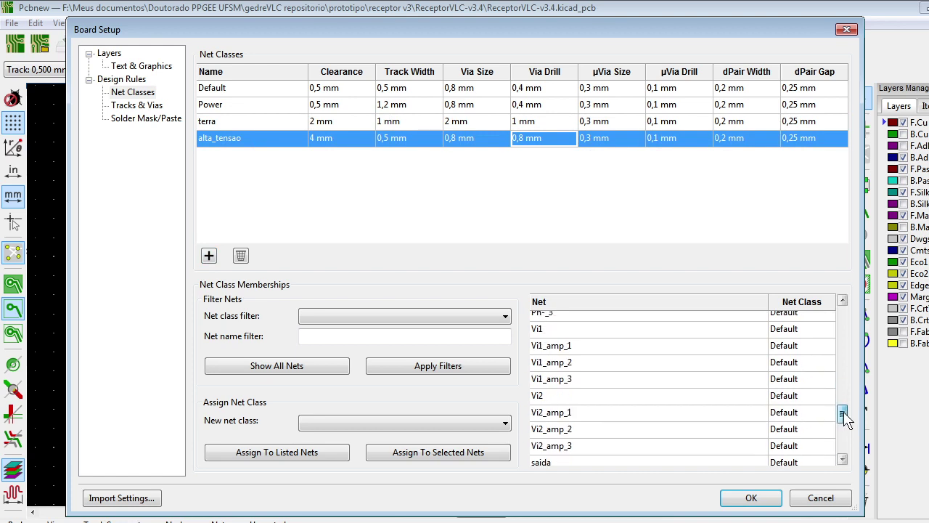
left_click(803, 399)
left_click(827, 396)
left_click(793, 442)
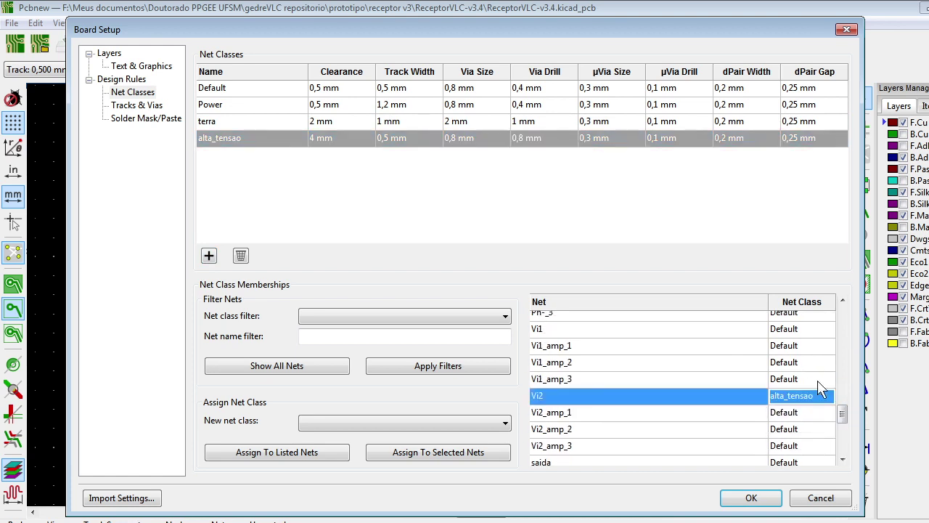
left_click(799, 328)
left_click(827, 329)
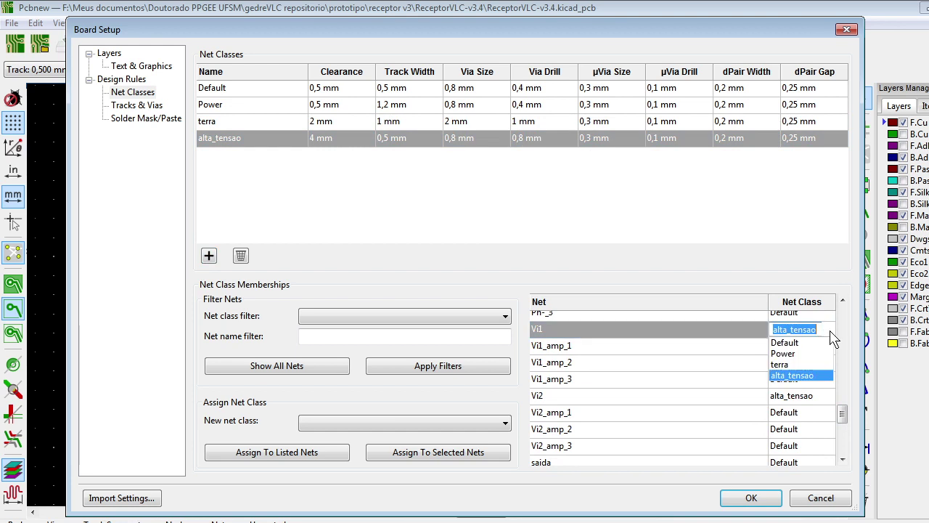
left_click(826, 377)
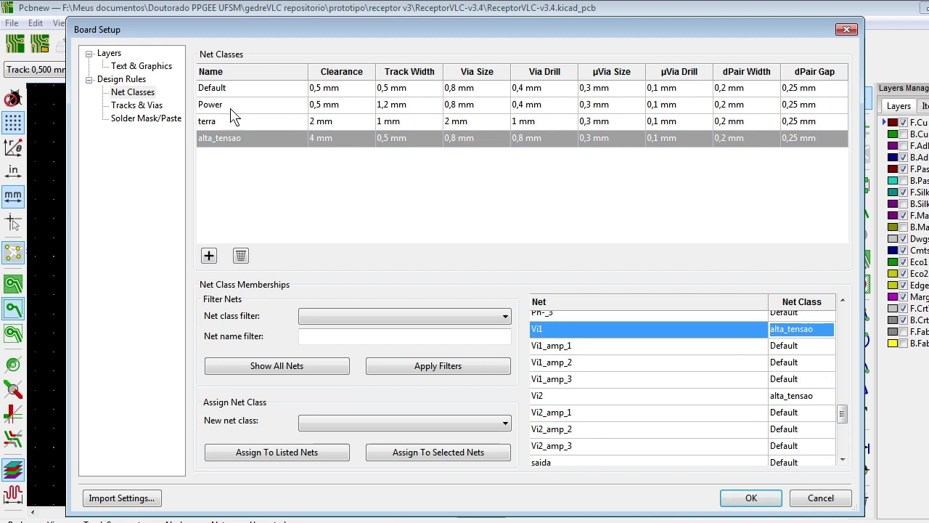
Review the pre-defined track and via dimensions and the solder mask and paste clearance settings.
left_click(149, 105)
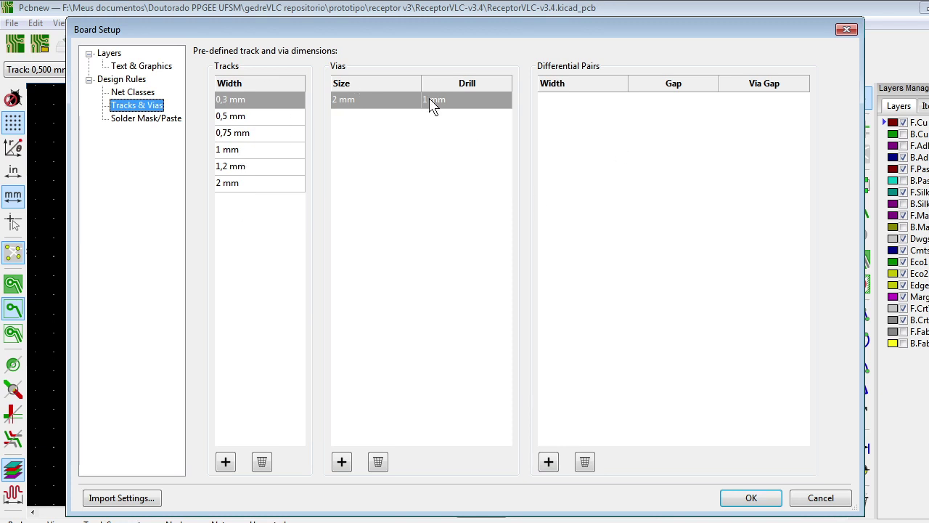
left_click(154, 125)
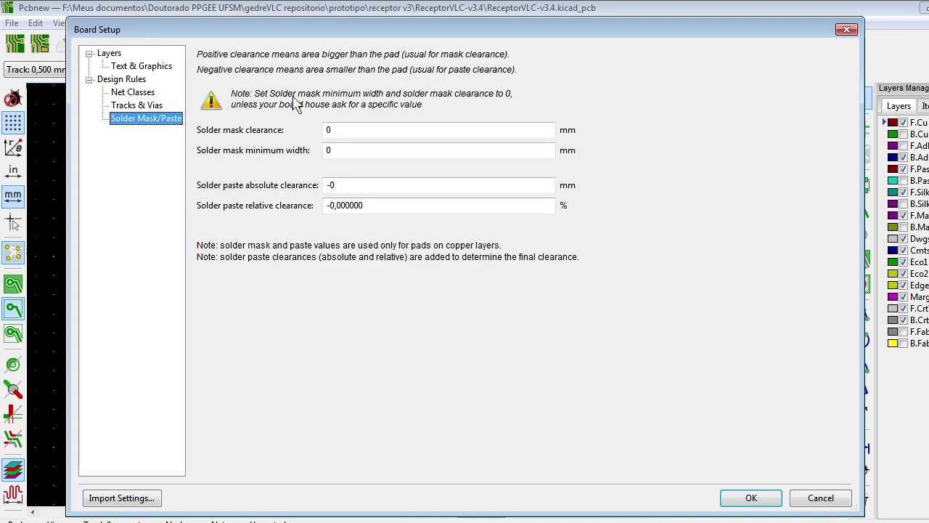
Try to accept the board setup with the current net class values.
left_click(328, 129)
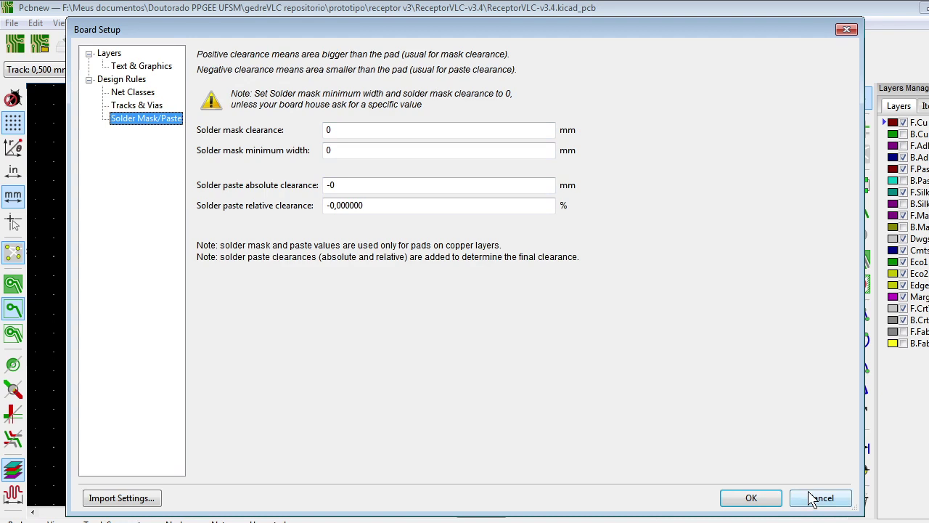
left_click(138, 105)
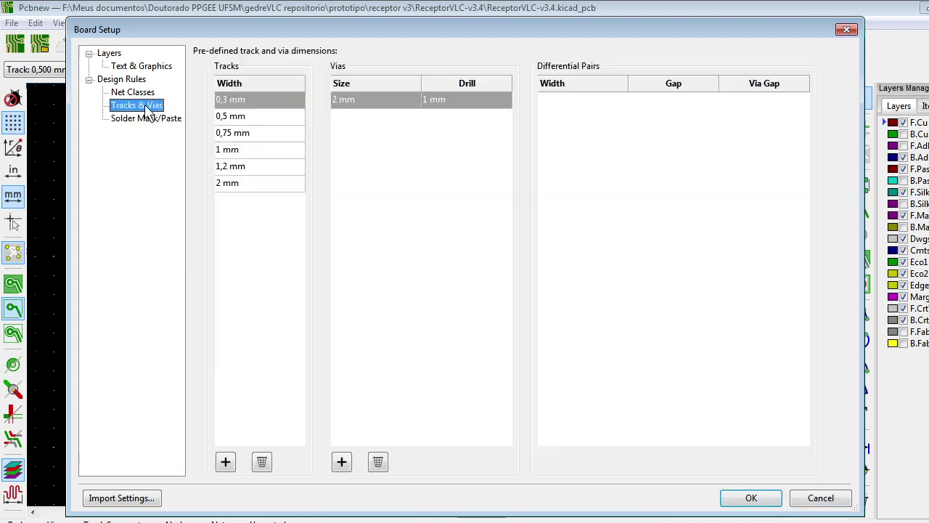
left_click(727, 497)
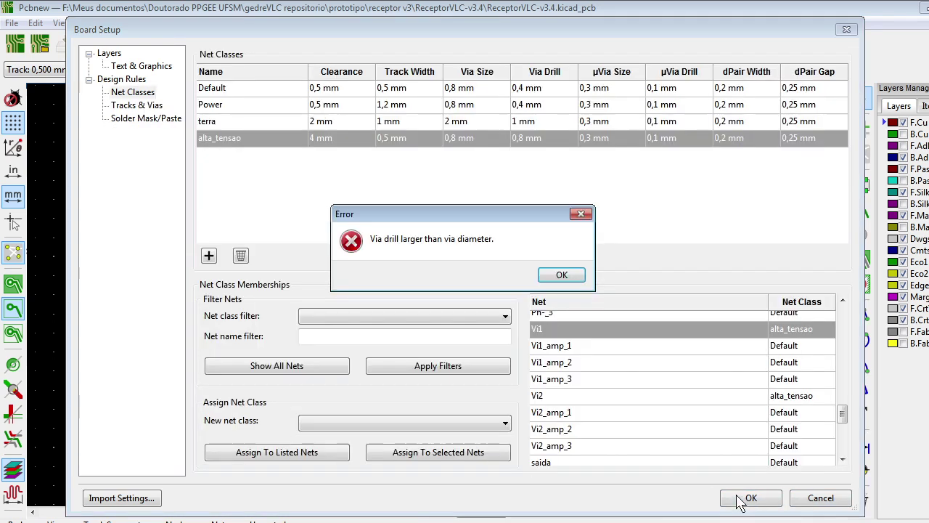
left_click(561, 276)
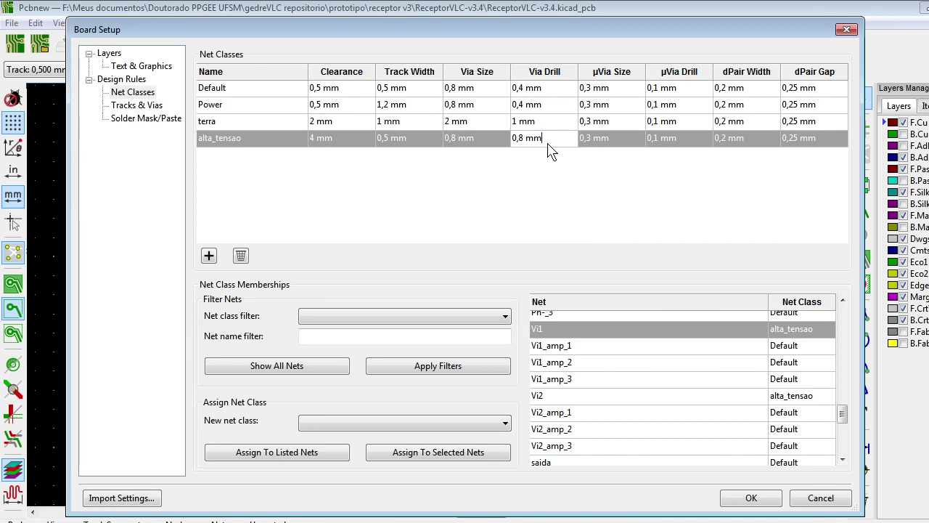
left_click(766, 498)
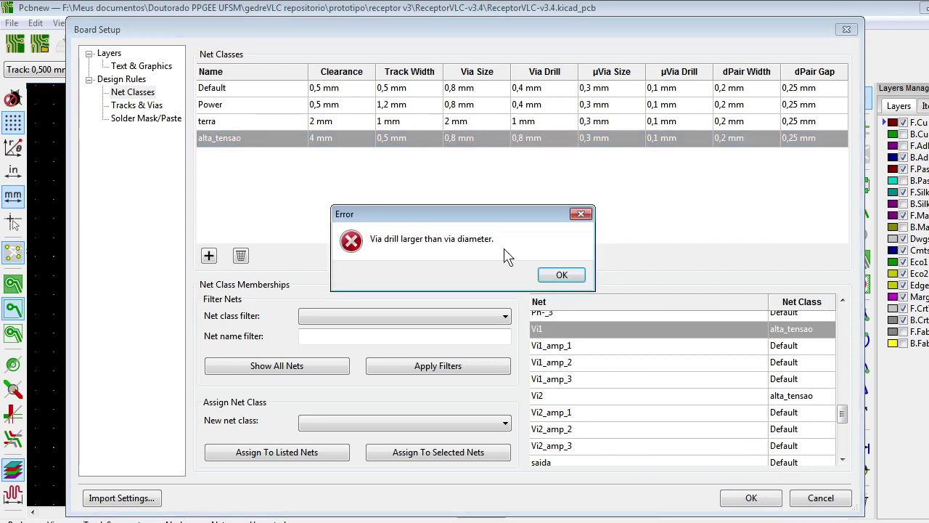
left_click(553, 276)
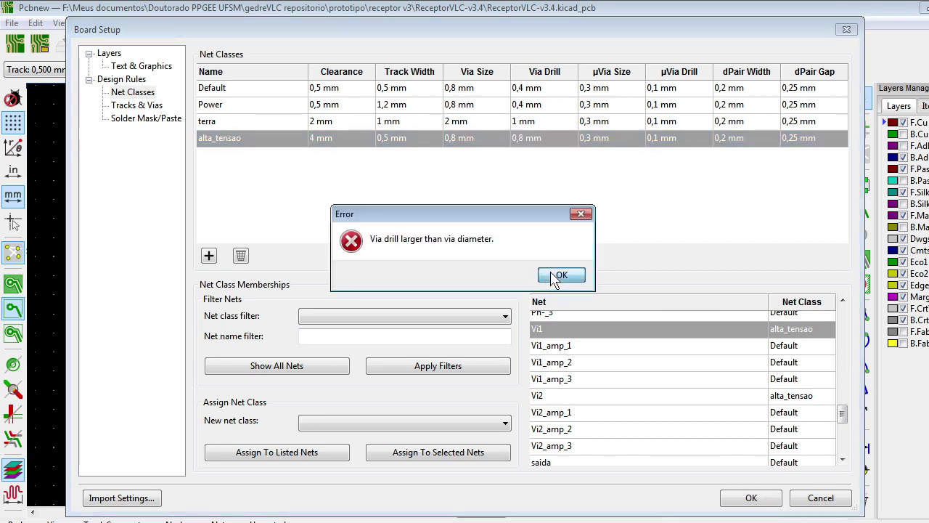
Set the via drill of the alta_tensao net class to 0,5 mm and accept the board setup.
left_click(526, 145)
key("shift+Left")
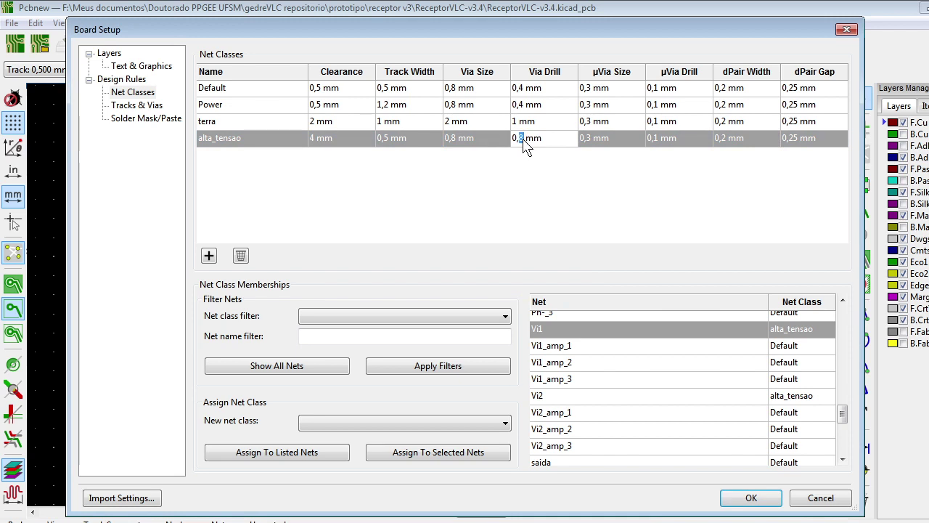
type("5")
left_click(735, 497)
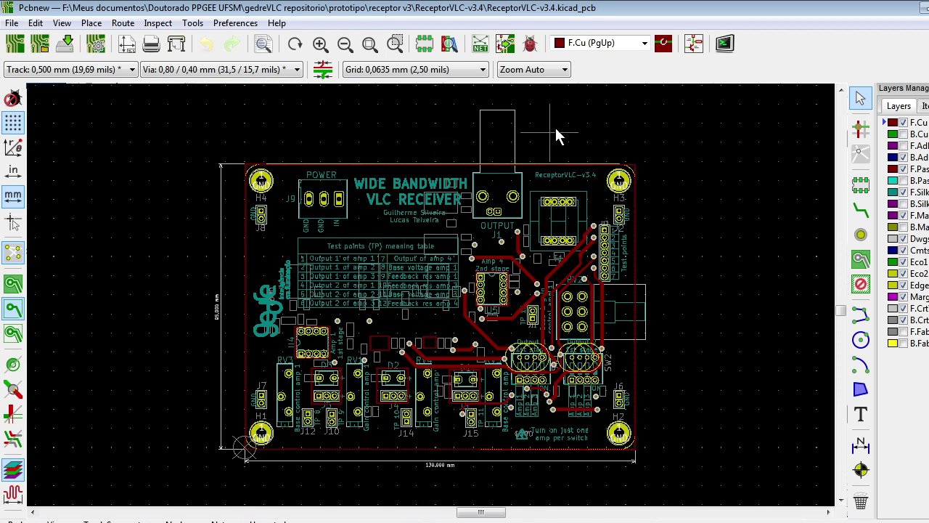
scroll(691, 174, "up", 1)
scroll(427, 317, "up", 2)
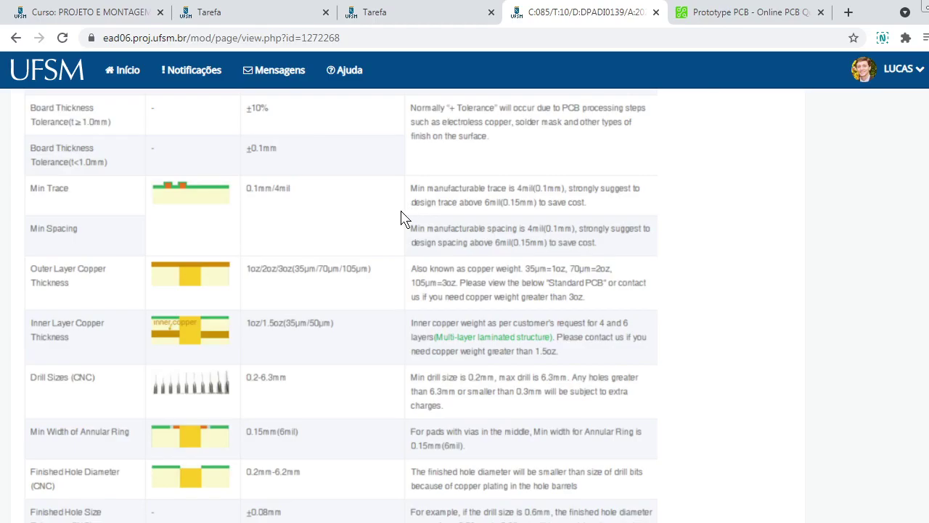
left_click(740, 11)
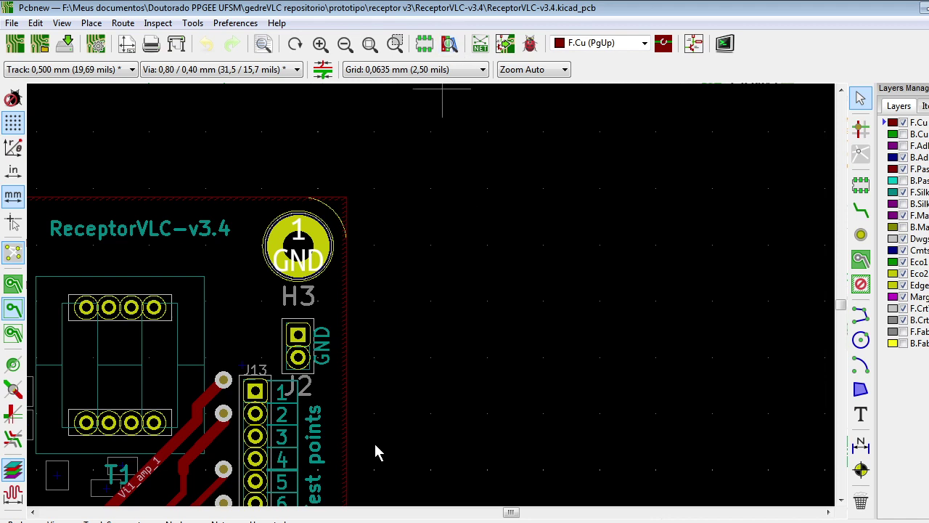
Run the design rules check on the board.
left_click(529, 52)
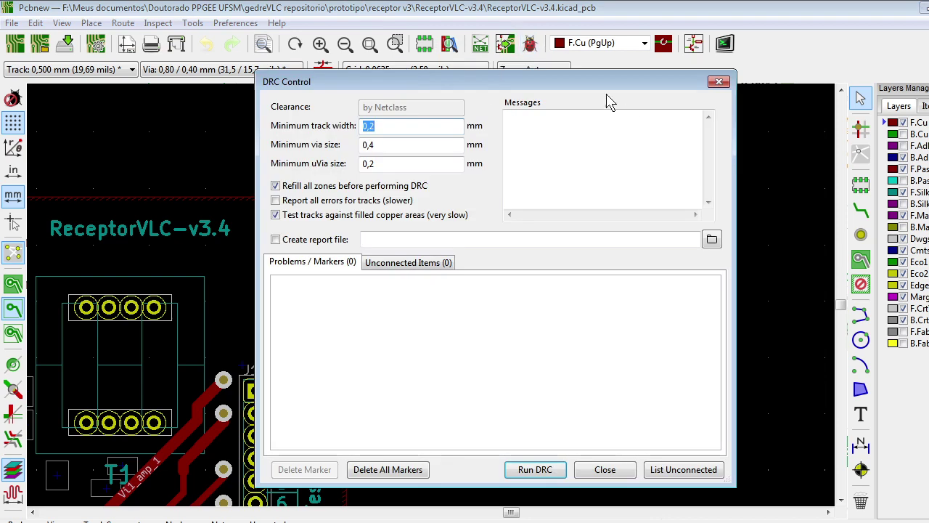
left_click(535, 472)
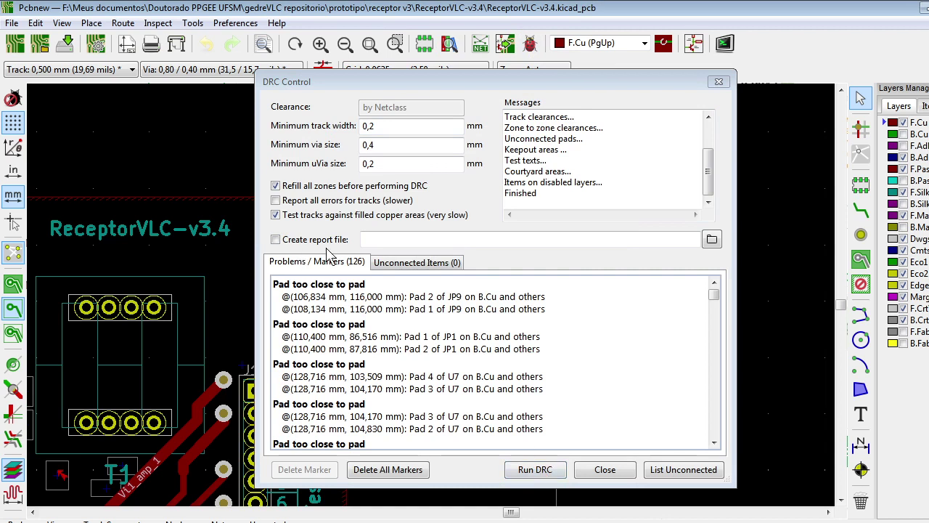
mouse_move(365, 242)
left_mouse_down()
mouse_move(266, 250)
mouse_move(264, 266)
mouse_move(343, 273)
mouse_move(366, 247)
left_mouse_up()
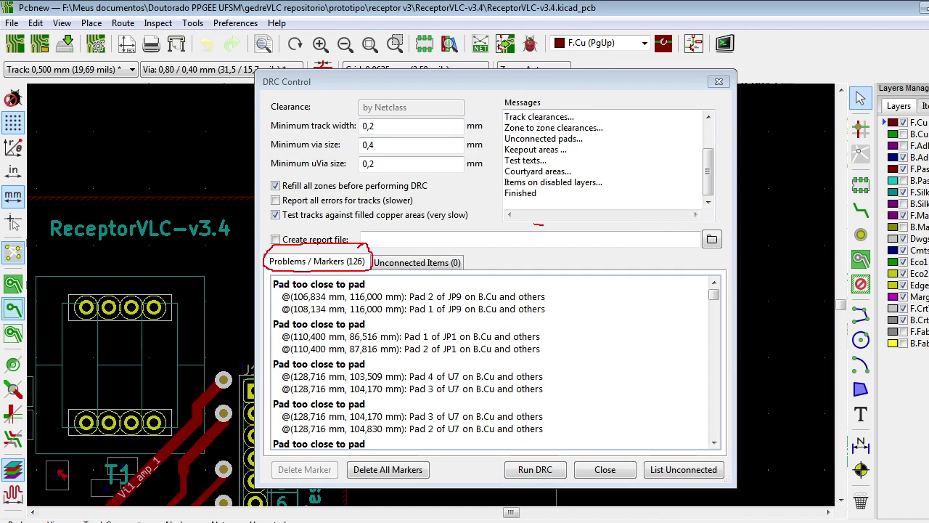
mouse_move(540, 224)
left_mouse_down()
mouse_move(485, 235)
mouse_move(466, 255)
left_mouse_up()
left_click_drag(466, 255, 487, 251)
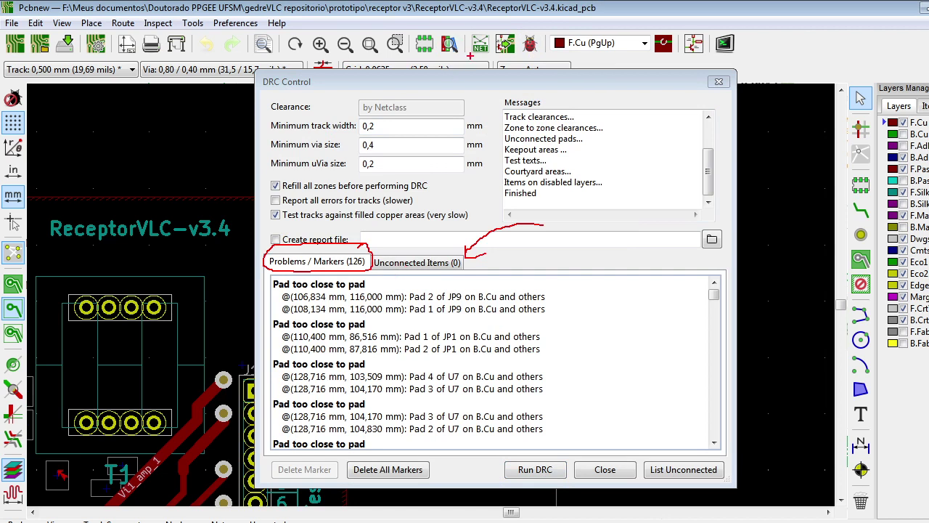
left_click_drag(491, 55, 501, 32)
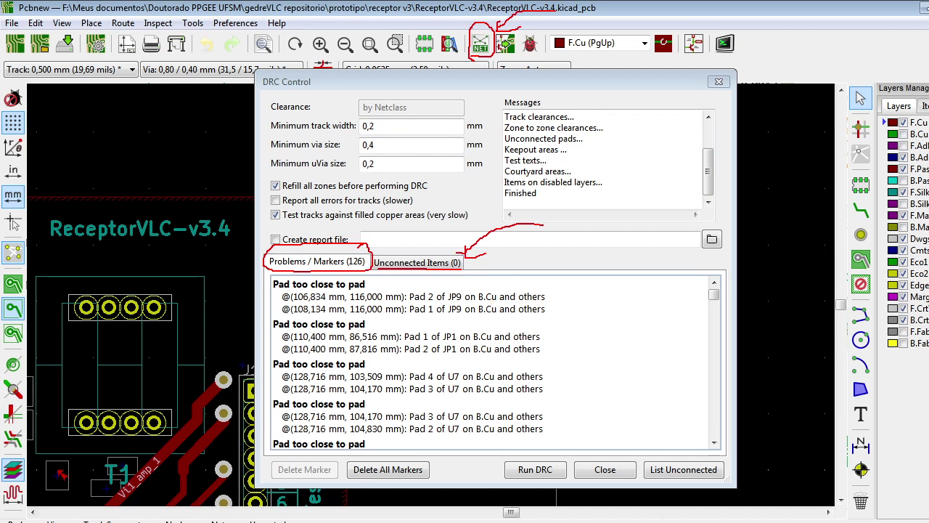
left_click_drag(456, 270, 463, 255)
key("Escape")
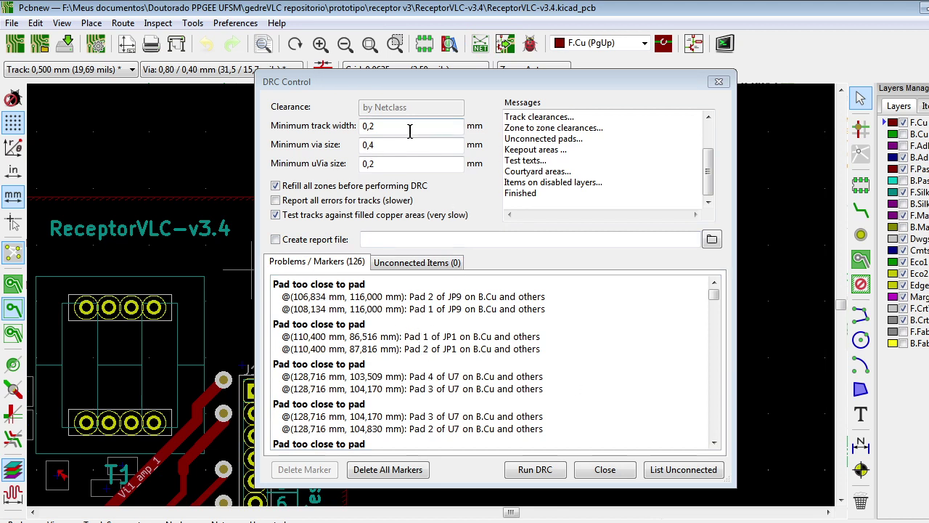
left_click(388, 127)
double_click(390, 126)
key("Tab")
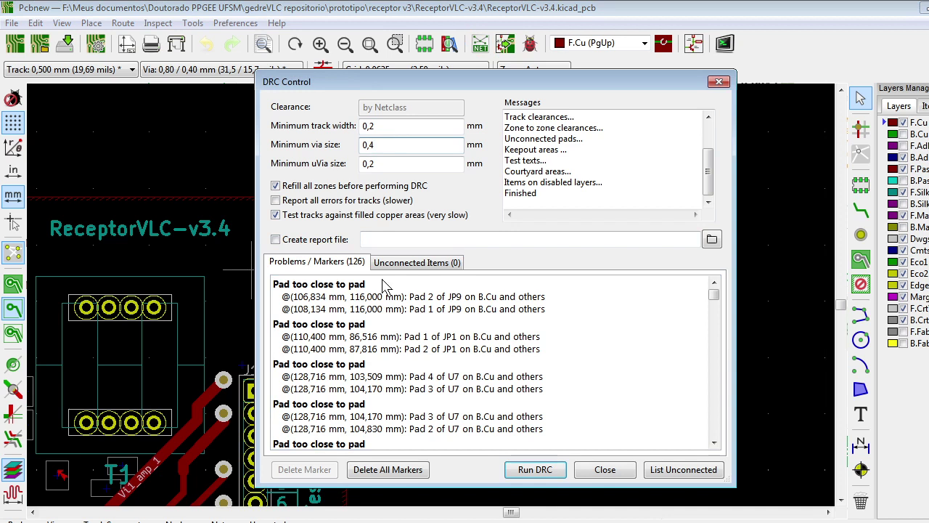
Locate several reported clearance problems on the board, covering JP9, U7, SW1 and R8, and close the DRC window.
left_click(361, 298)
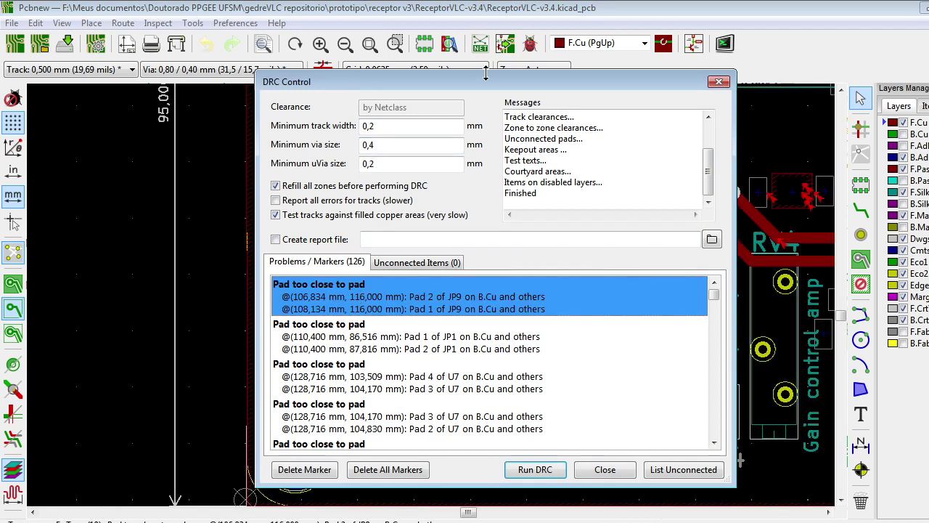
left_click_drag(600, 91, 771, 95)
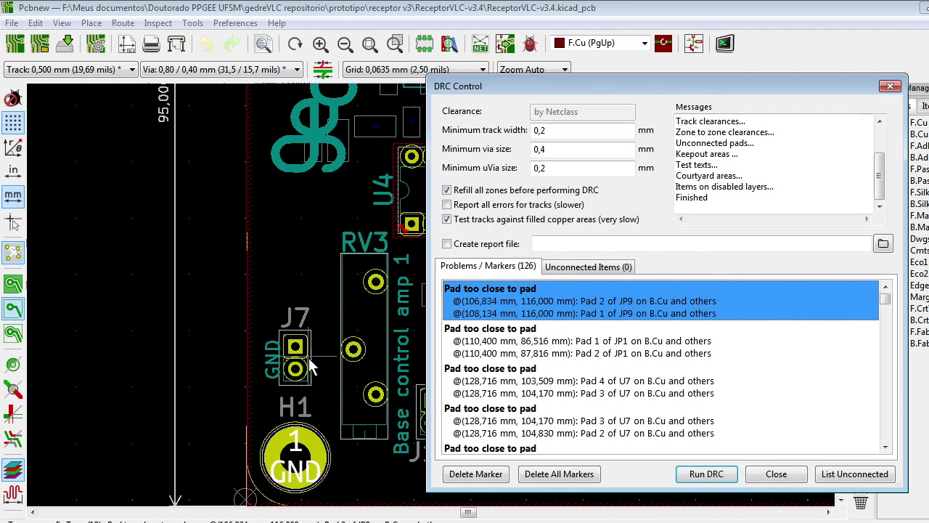
left_click(656, 312)
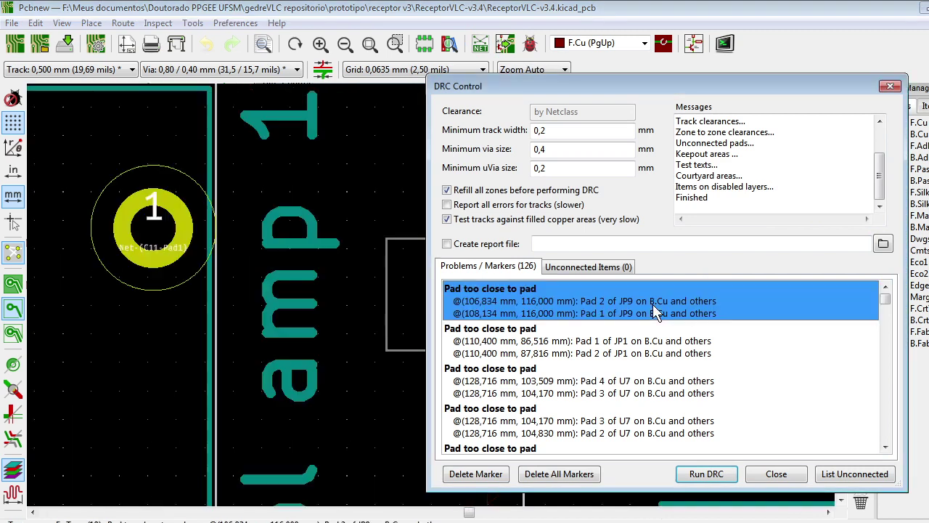
scroll(639, 320, "down", 3)
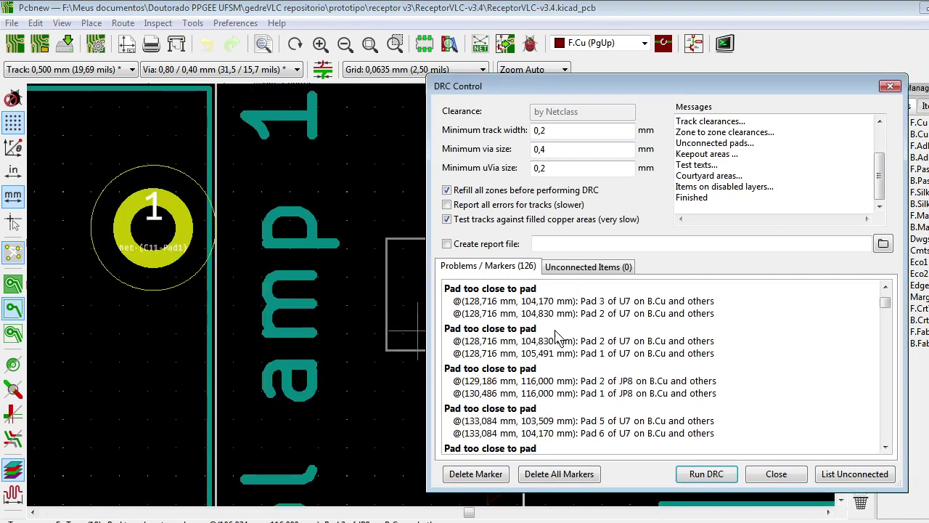
left_click(545, 351)
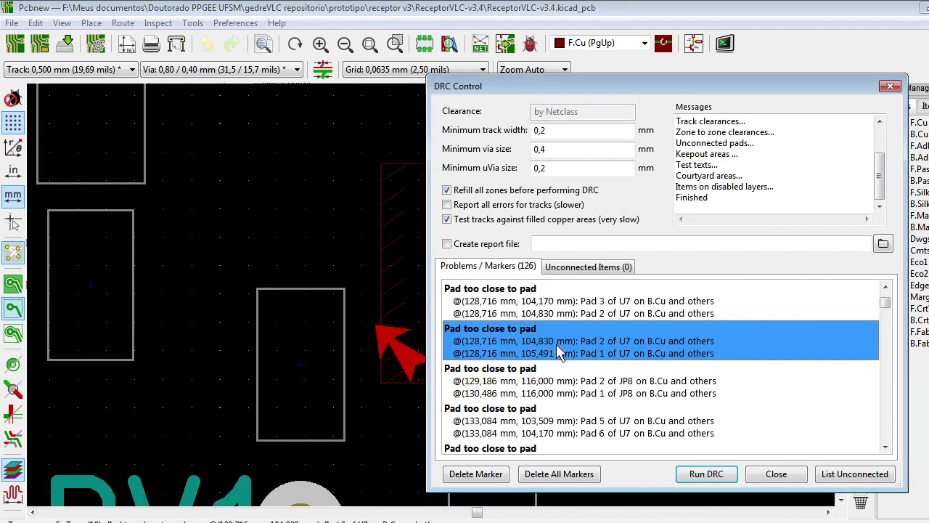
scroll(595, 377, "down", 6)
left_click(632, 410)
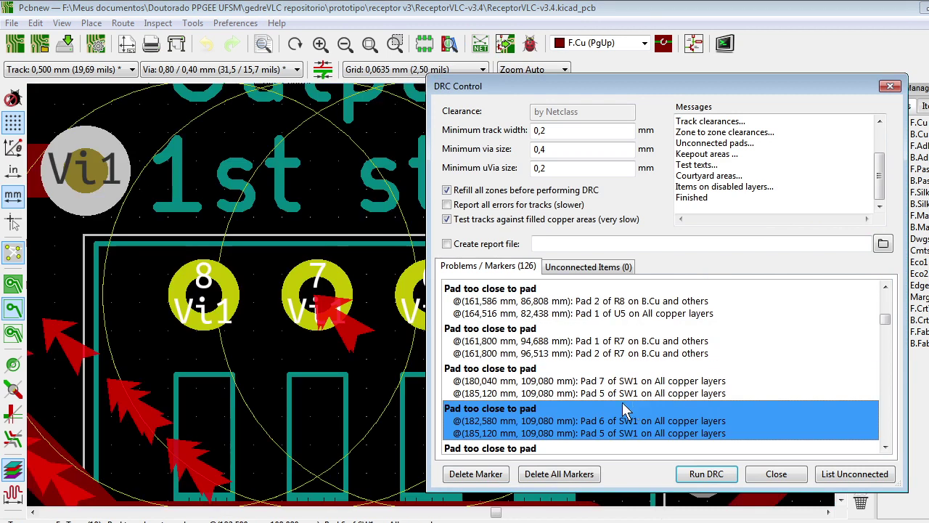
left_click(585, 381)
scroll(574, 392, "down", 10)
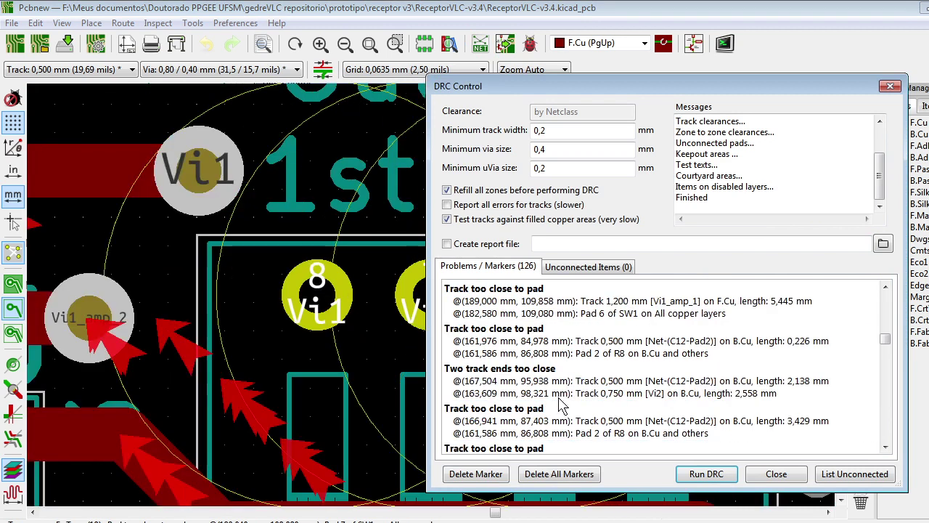
left_click(537, 436)
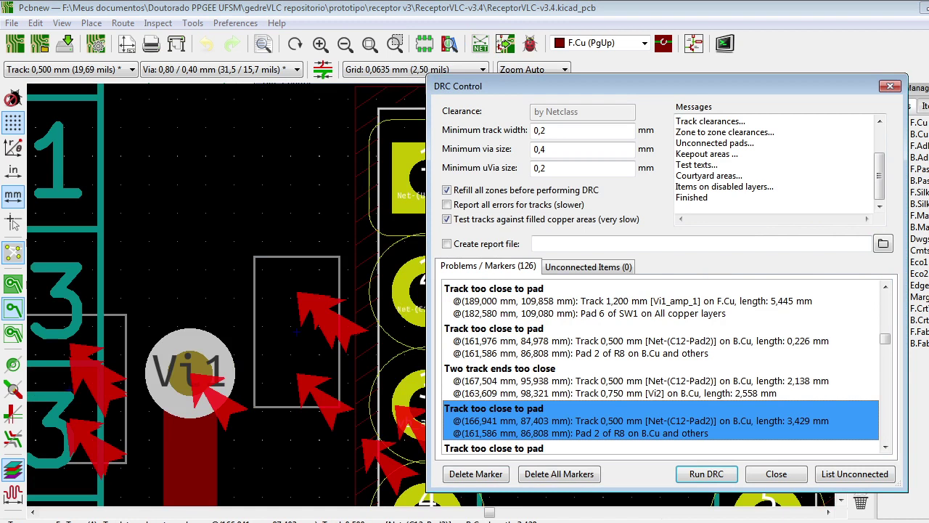
left_click(892, 88)
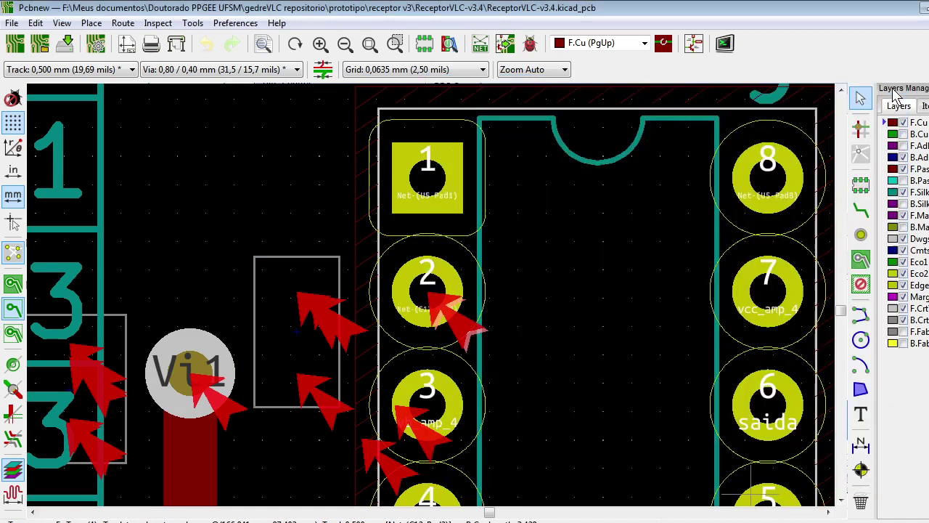
Show the B.Cu layer and examine the error markers around the Amp 4 chip and the tracks near D2.
left_click(904, 134)
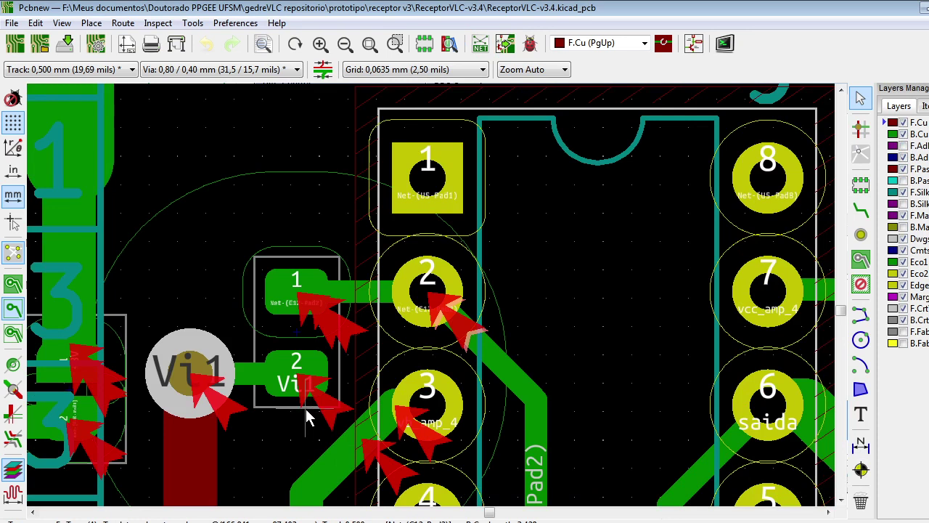
scroll(306, 409, "down", 1)
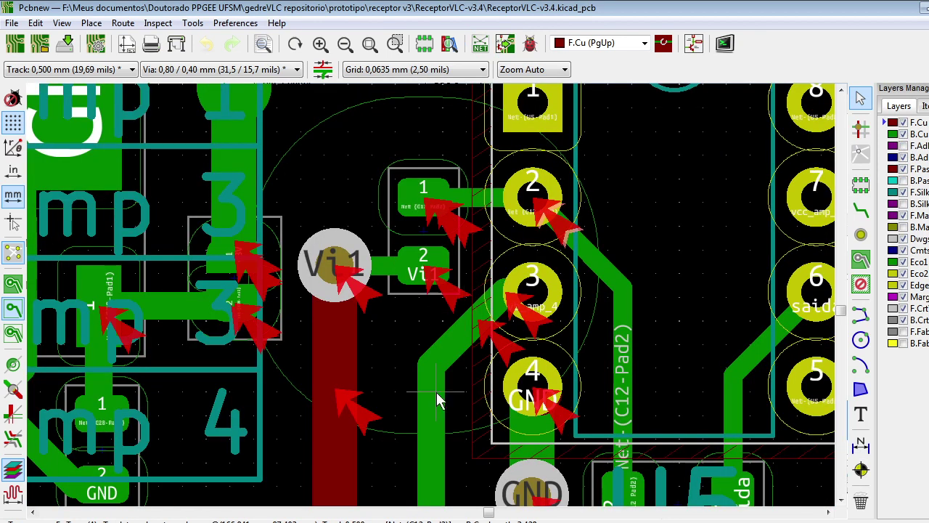
scroll(384, 312, "down", 1)
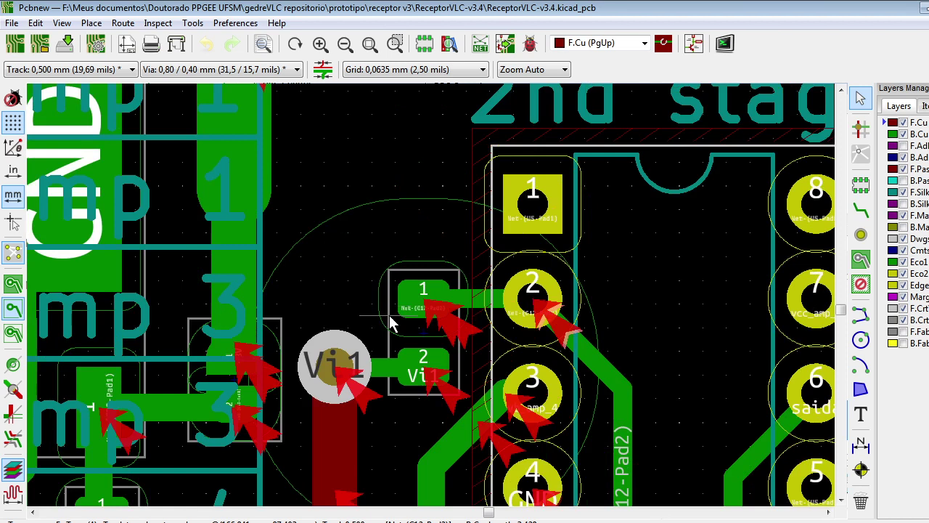
scroll(432, 308, "up", 2)
scroll(430, 295, "down", 1)
scroll(431, 295, "up", 1)
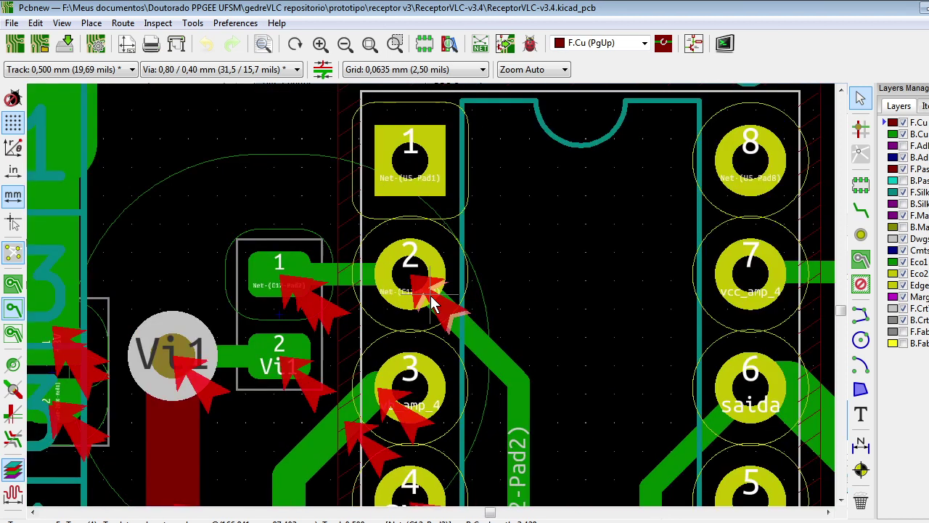
scroll(431, 298, "up", 1, "shift")
scroll(430, 300, "down", 1, "shift")
scroll(431, 300, "down", 2)
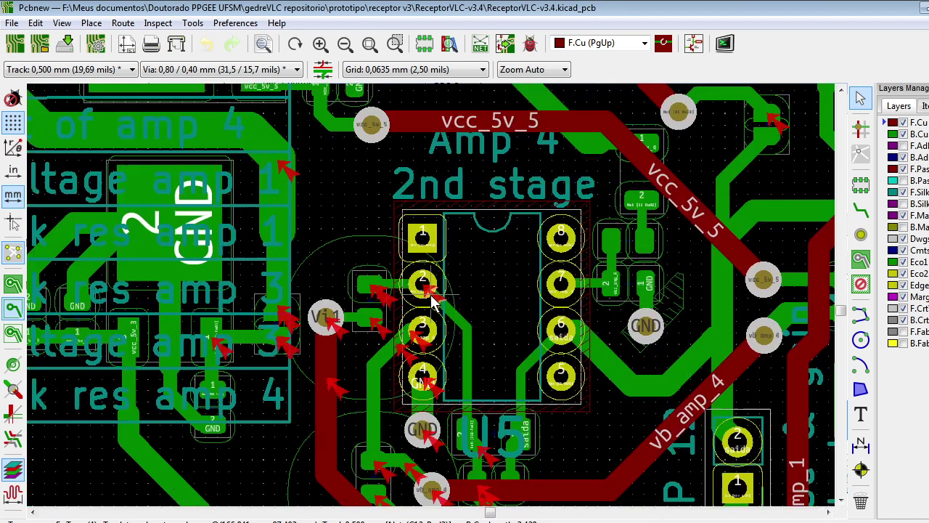
scroll(430, 295, "up", 3)
scroll(430, 296, "down", 3)
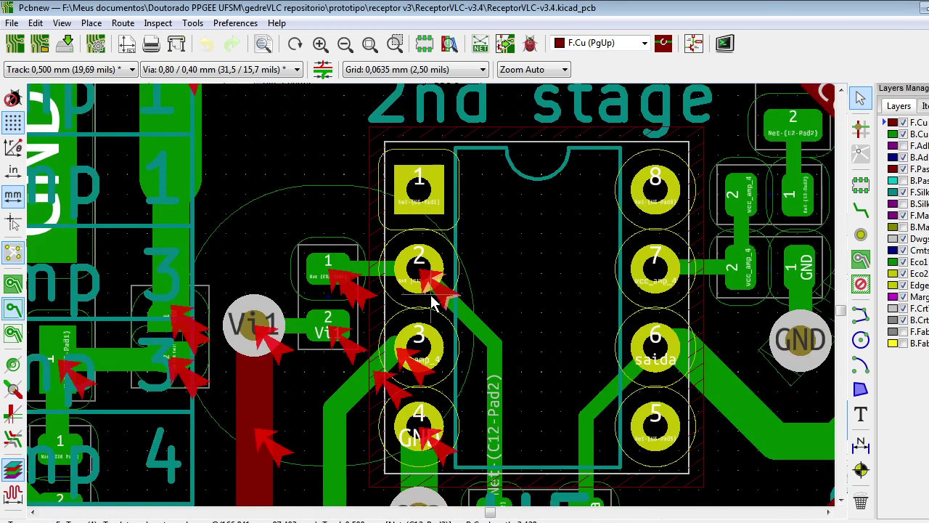
scroll(368, 298, "up", 3)
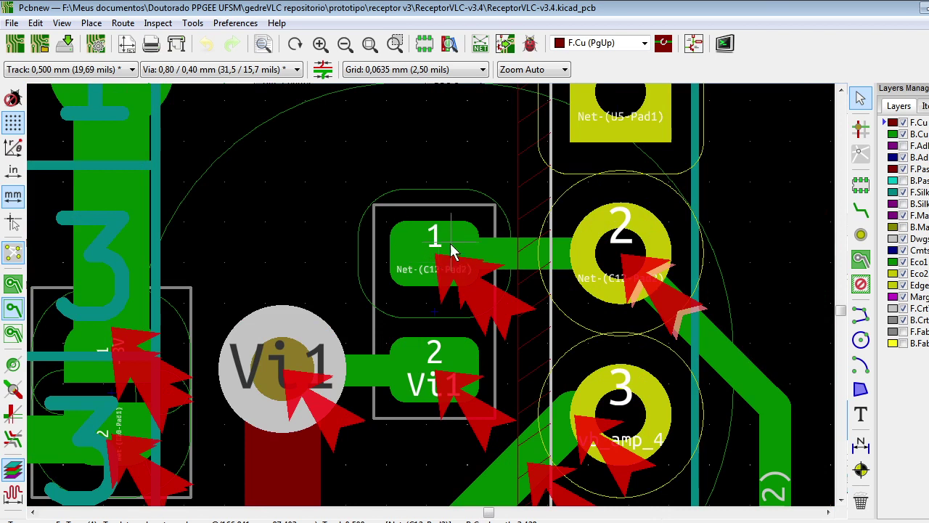
scroll(450, 246, "down", 5)
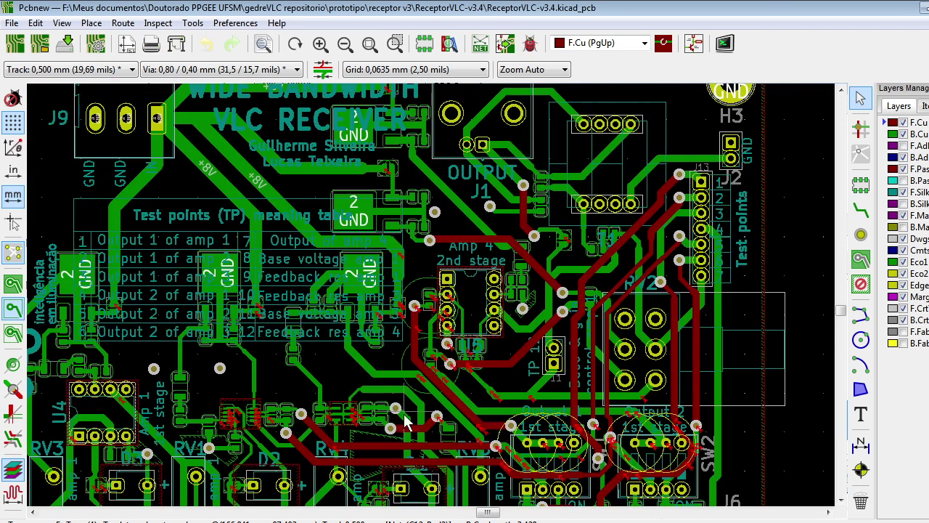
scroll(405, 425, "up", 3)
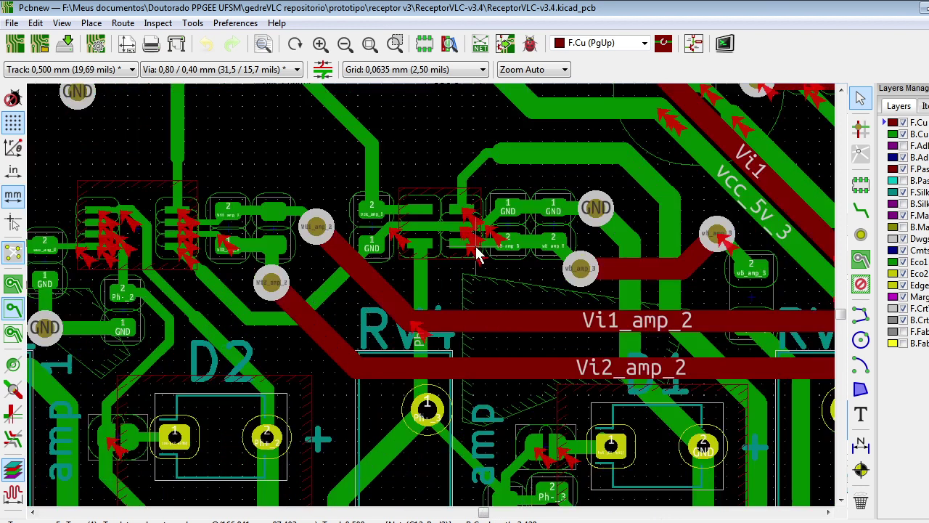
Examine the clearance errors around the amp 3 chip's pads and look up the net class of vb_amp_3 in the board setup.
scroll(476, 247, "up", 3)
scroll(431, 296, "down", 1)
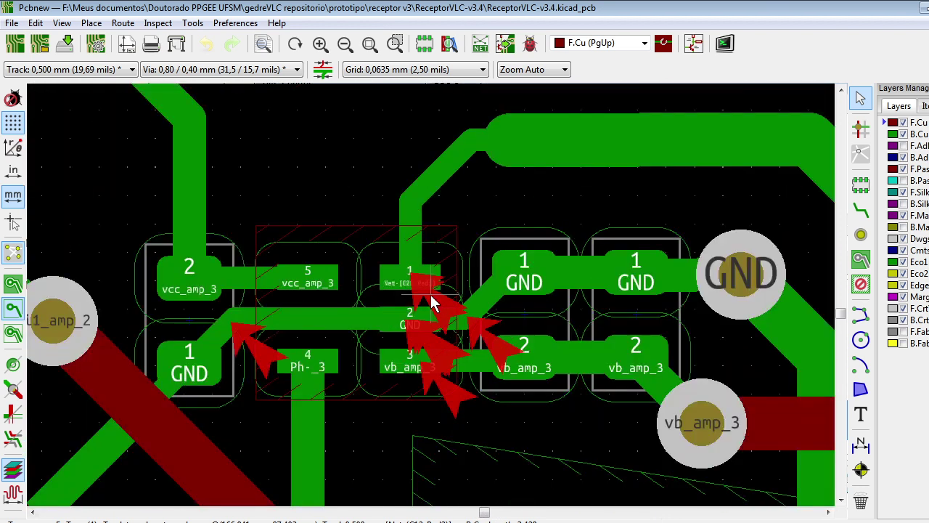
scroll(430, 294, "up", 3)
scroll(430, 295, "down", 1)
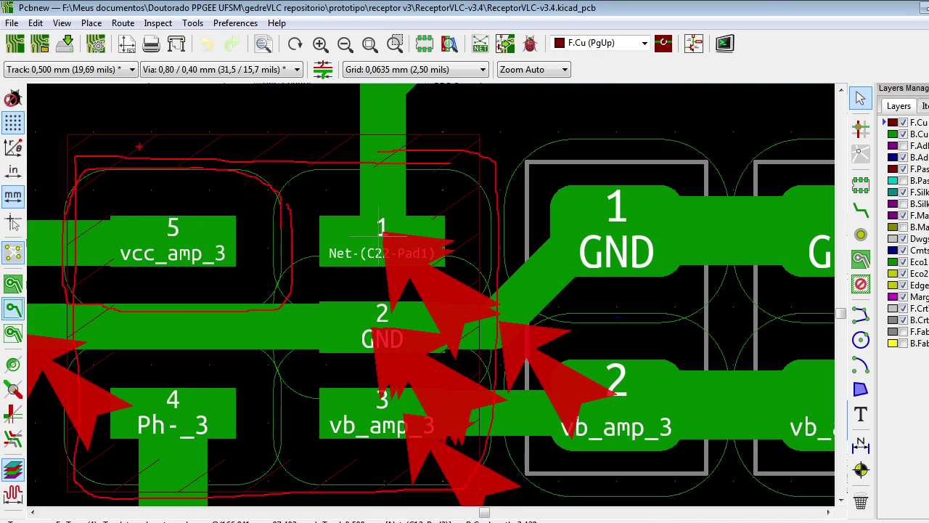
left_click(11, 22)
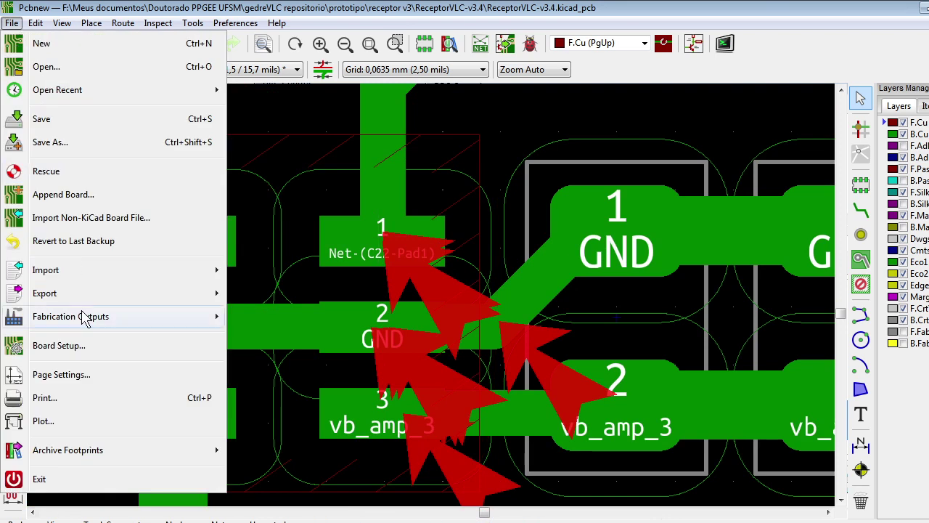
left_click(91, 345)
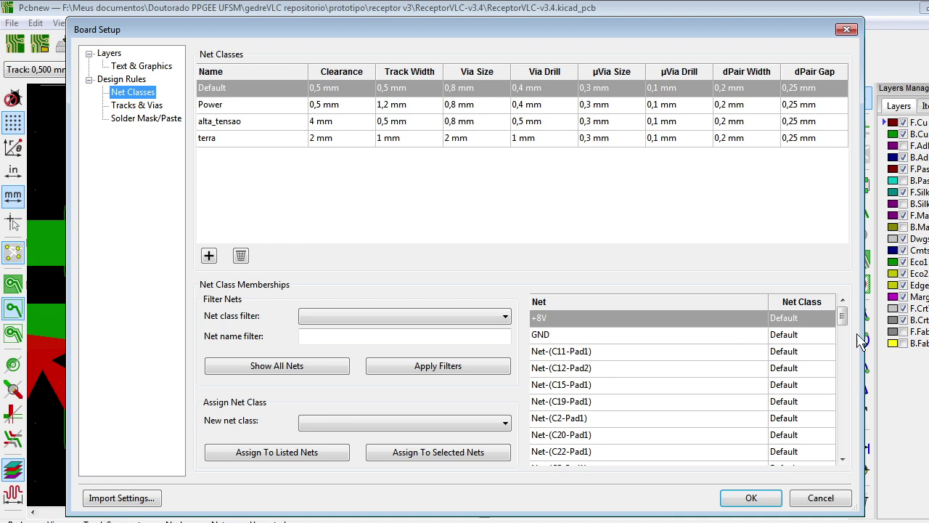
left_click_drag(842, 315, 842, 357)
left_click_drag(671, 31, 928, 41)
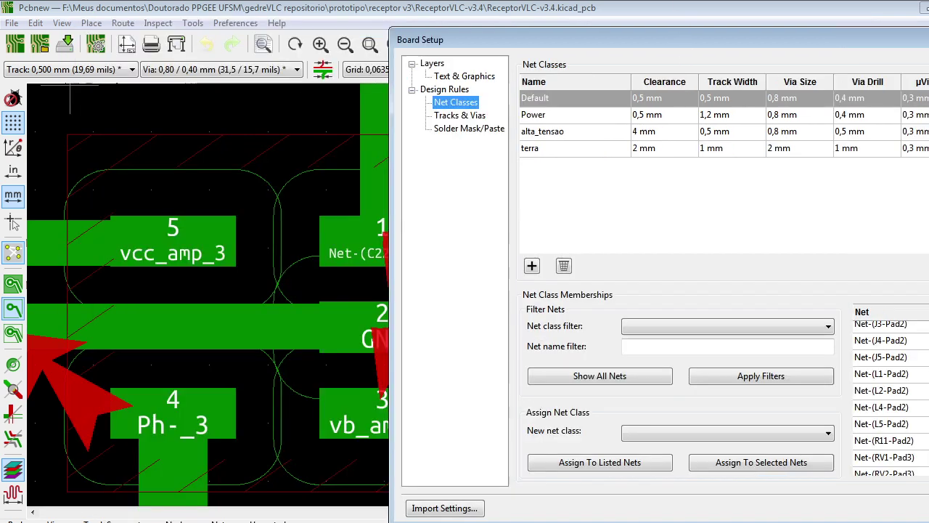
left_click_drag(648, 42, 315, 29)
left_click_drag(834, 354, 832, 432)
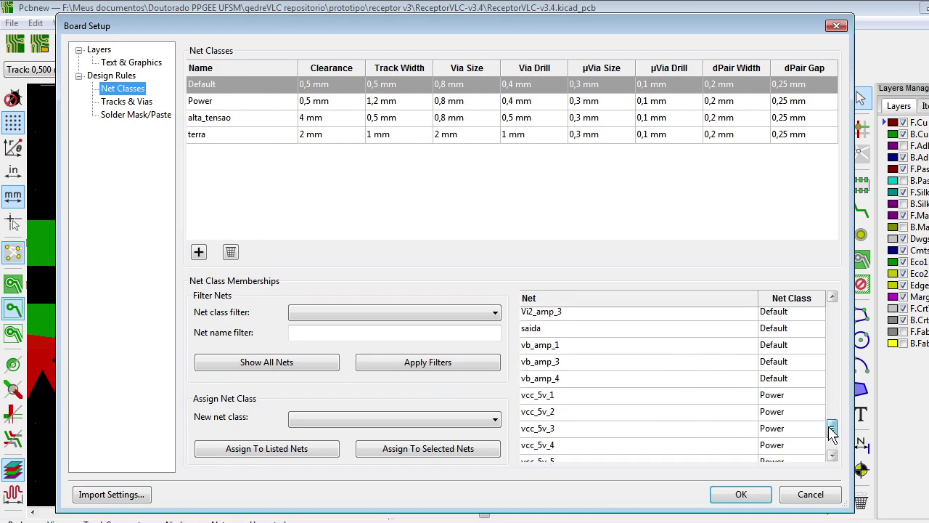
left_click(572, 363)
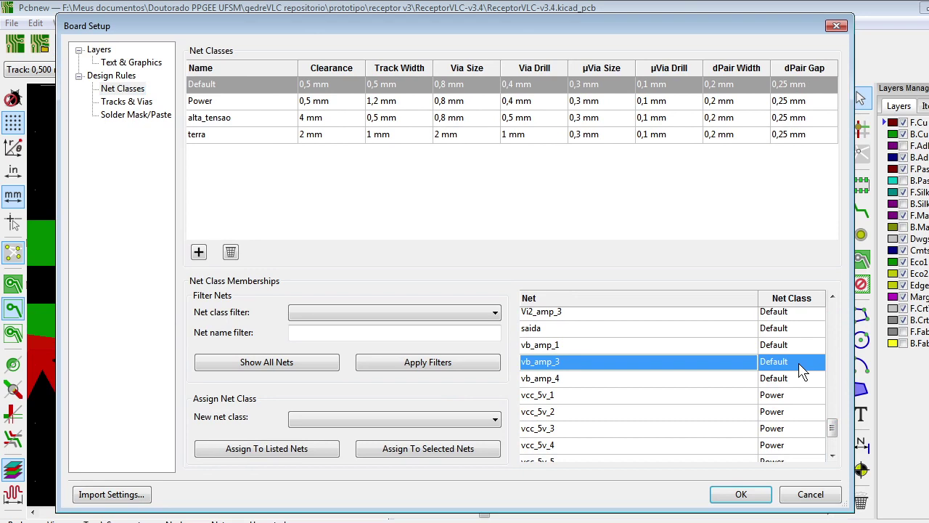
Set the clearance of the Default net class to 0,2 mm and accept the board setup.
left_click(312, 84)
double_click(309, 85)
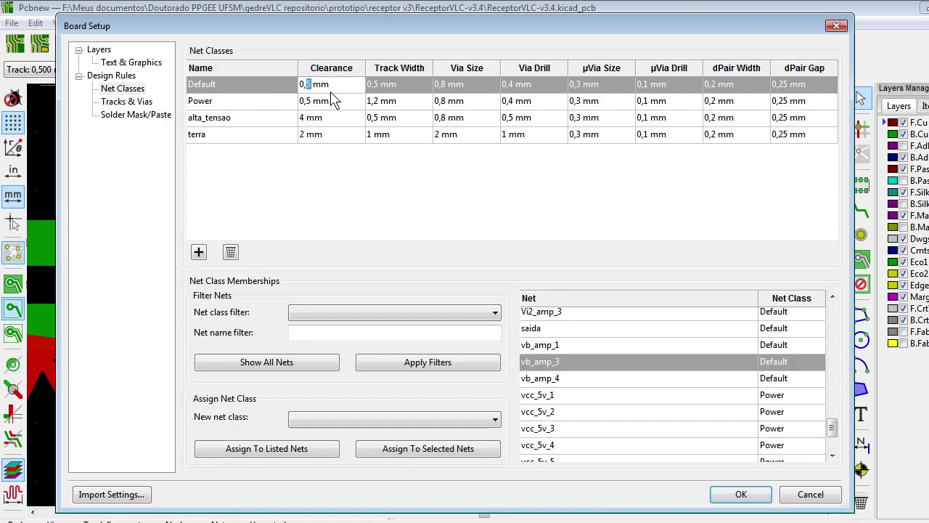
left_click_drag(373, 28, 821, 26)
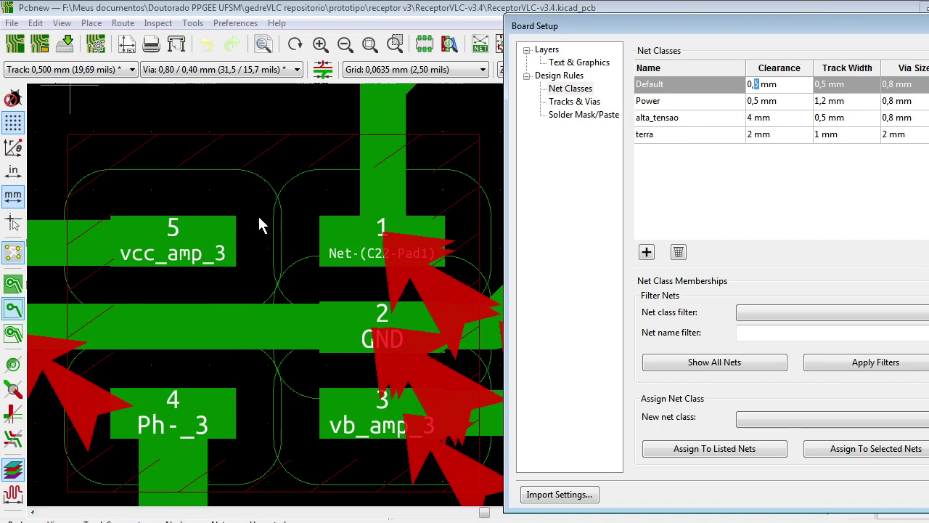
type("2")
left_click_drag(760, 34, 717, 34)
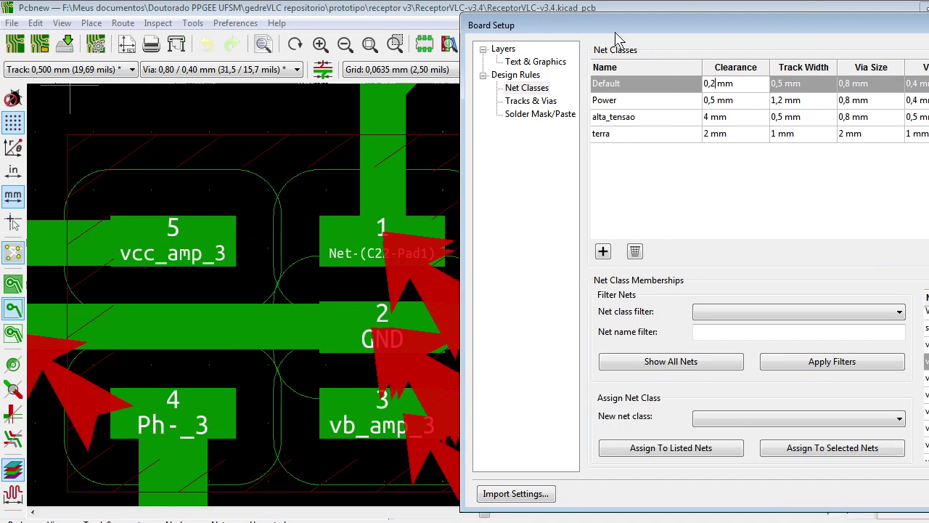
left_click_drag(616, 33, 394, 33)
left_click(908, 507)
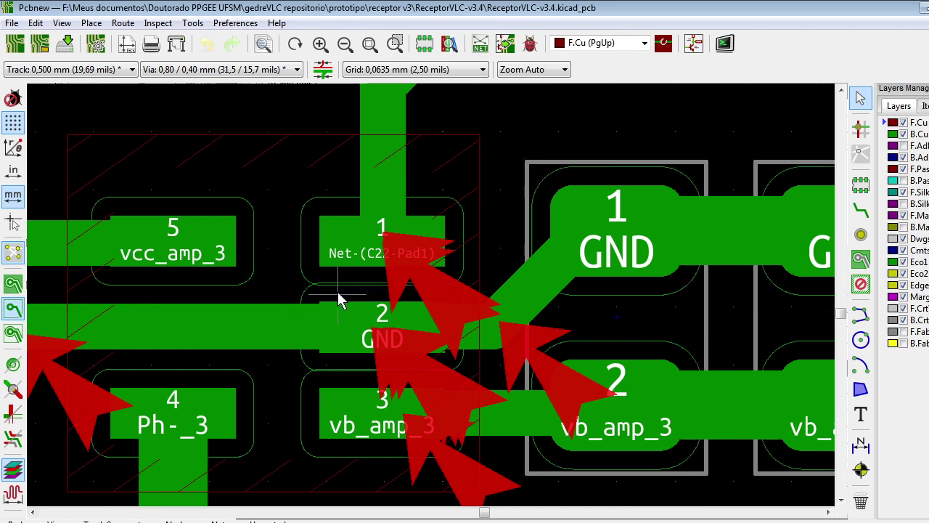
Compare the clearance outlines around the vcc_amp_3 and Net-(C22-Pad1) pads with the Default net class clearance in the board setup.
scroll(337, 292, "down", 1)
middle_click_drag(431, 295, 519, 295)
scroll(519, 295, "up", 3)
scroll(354, 309, "down", 2)
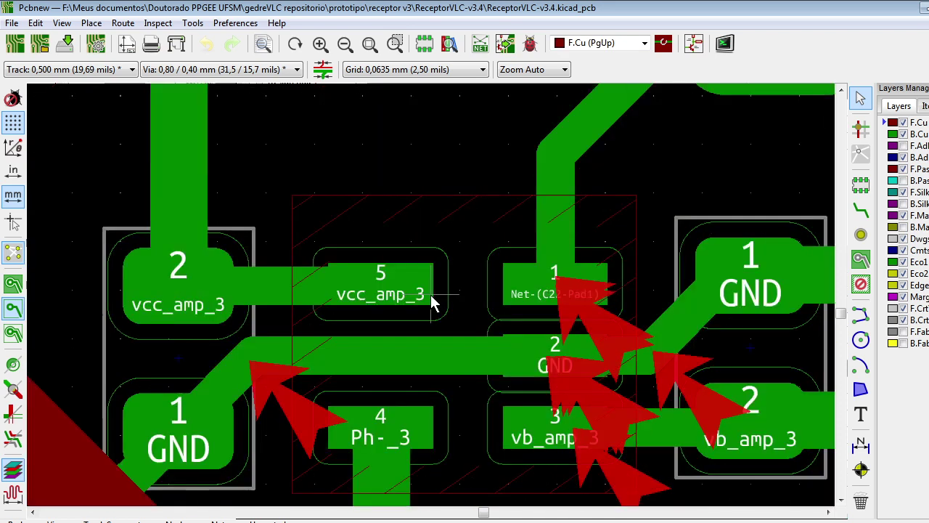
scroll(446, 307, "up", 1)
left_click(12, 22)
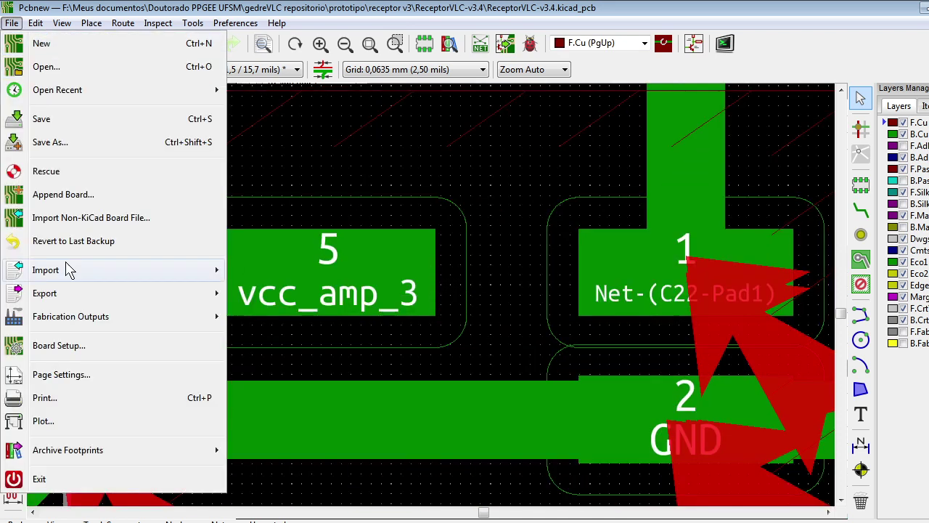
left_click(77, 347)
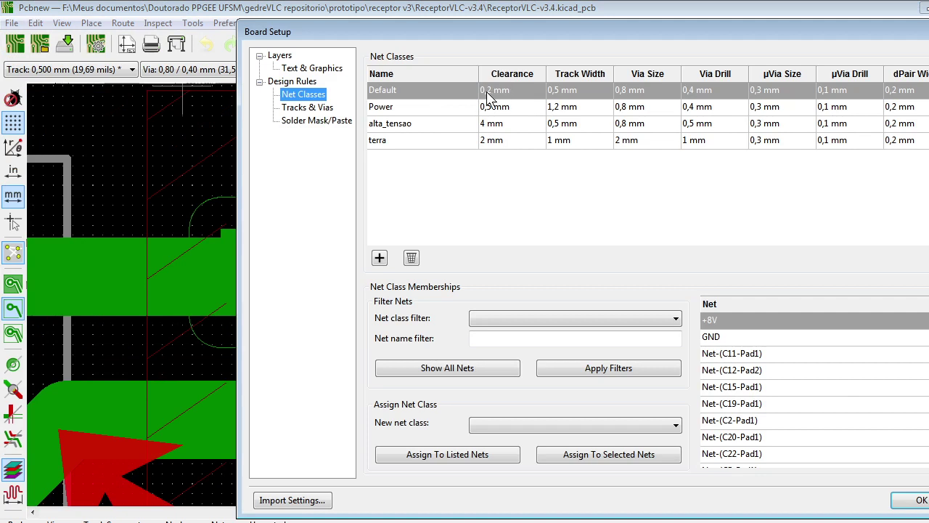
left_click_drag(521, 33, 778, 23)
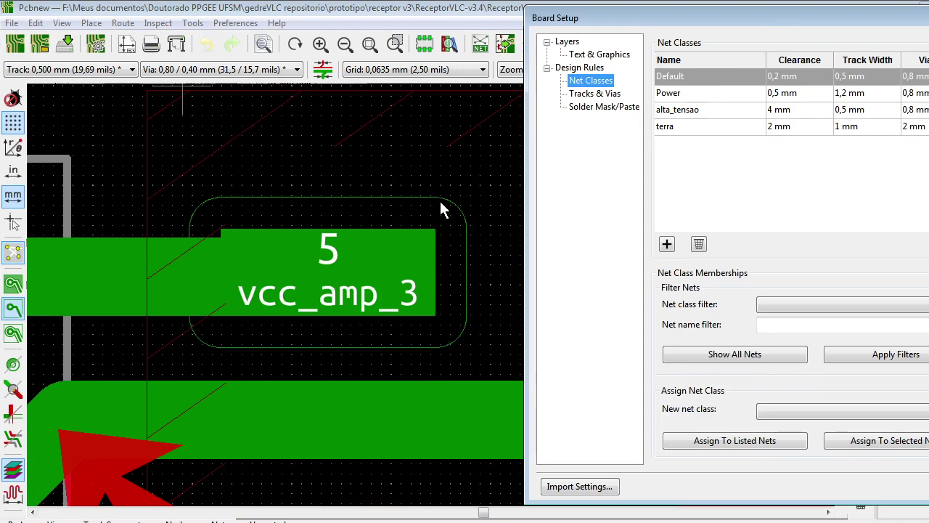
key("ctrl+2")
mouse_move(366, 349)
left_mouse_down()
mouse_move(366, 378)
mouse_move(384, 388)
left_mouse_up()
key("Escape")
key("Escape")
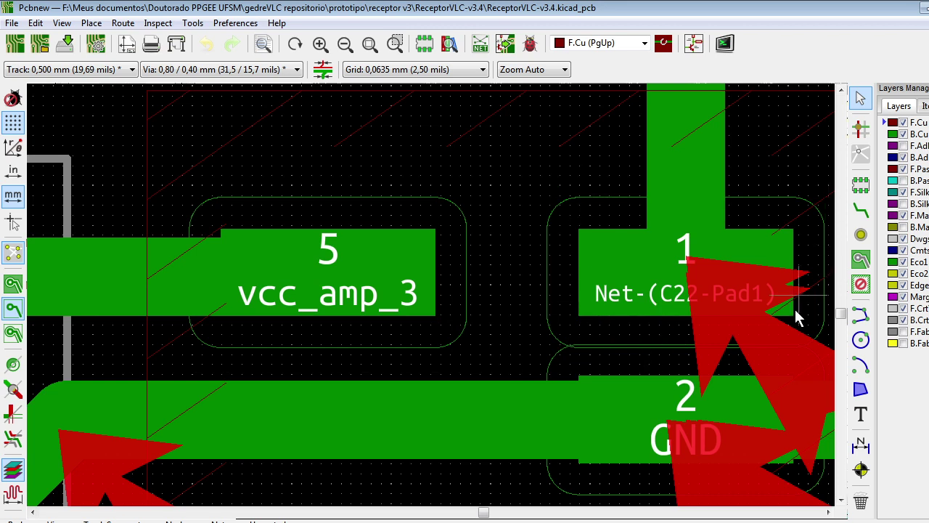
Delete all existing DRC markers, rerun the design rules check and move the DRC window clear of the amp 3 pads.
left_click(530, 44)
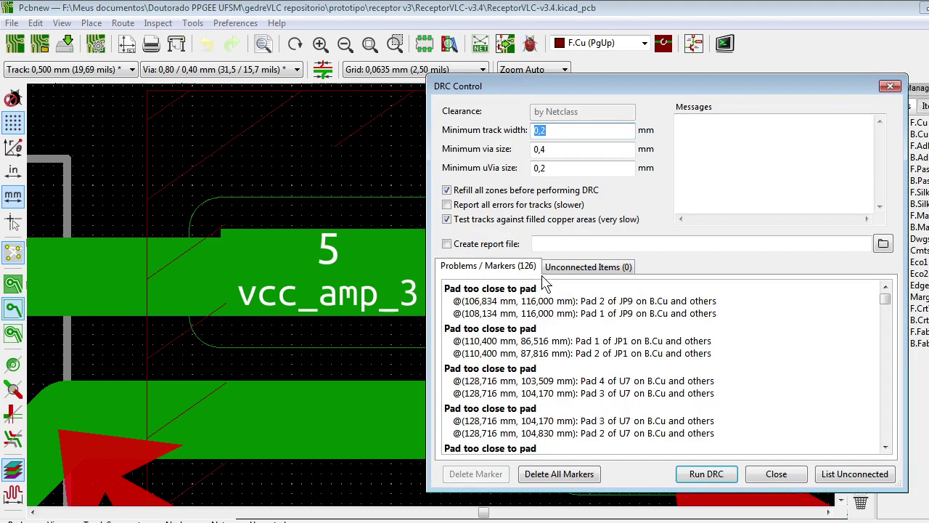
left_click(581, 476)
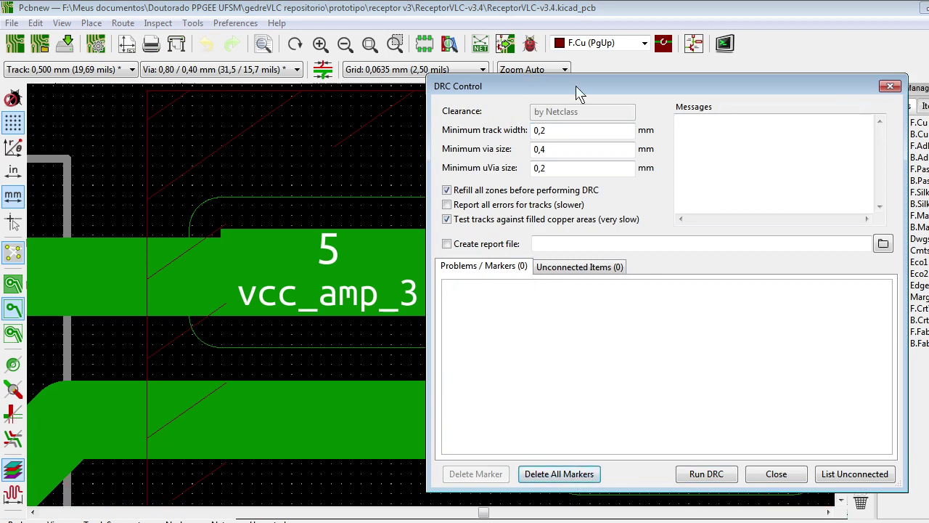
left_click_drag(626, 85, 575, 80)
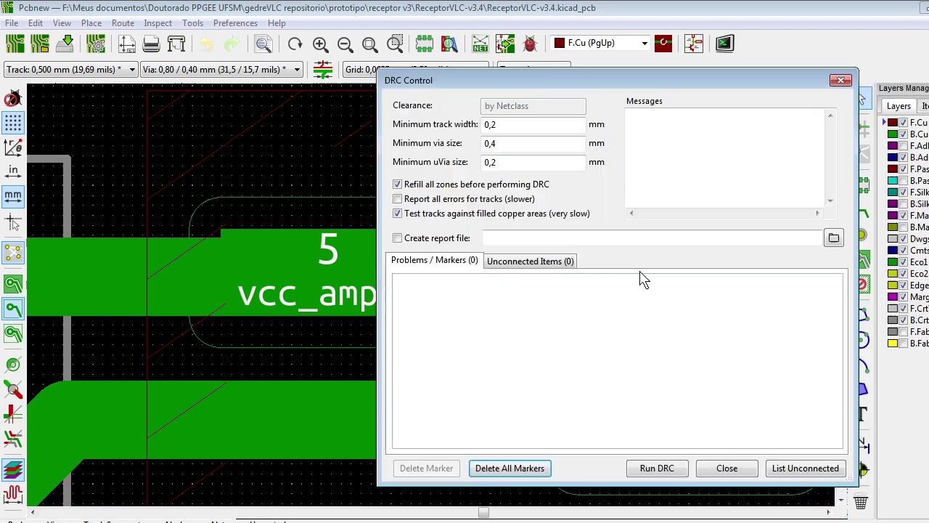
left_click(683, 467)
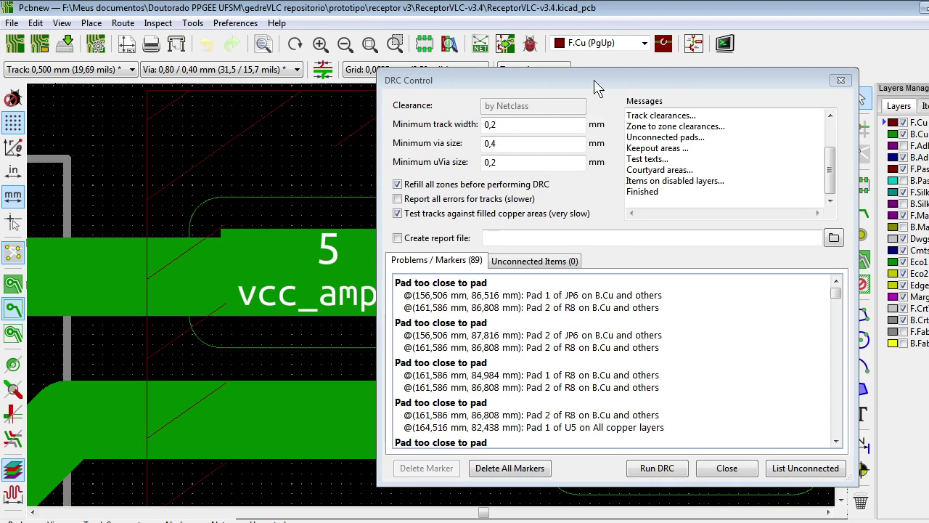
left_click_drag(597, 81, 70, 376)
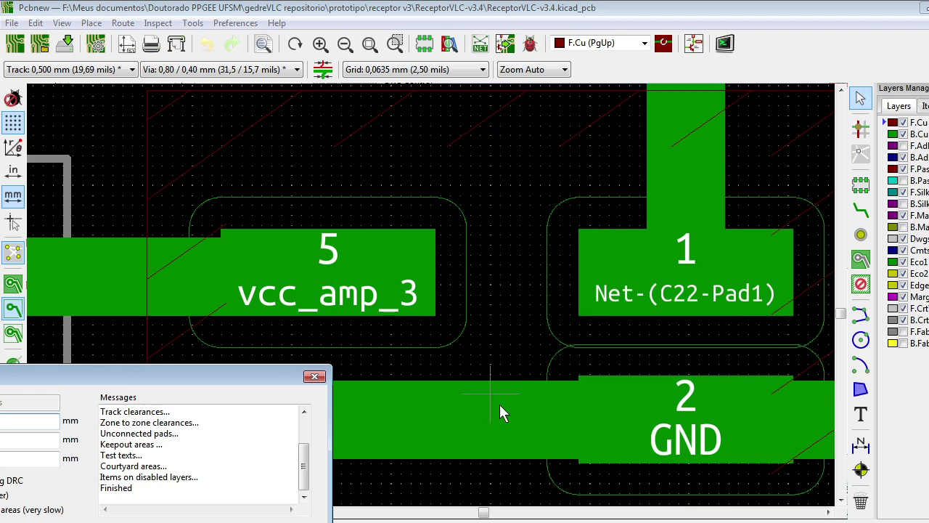